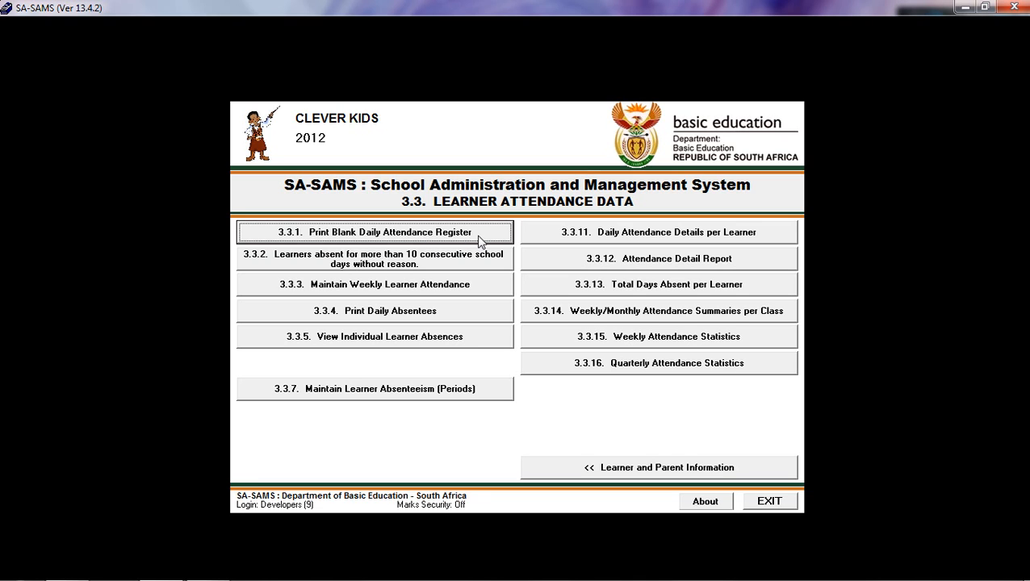
- Open the blank daily attendance register printing and choose February as the month and 10B as the learner register class
left_click(480, 238)
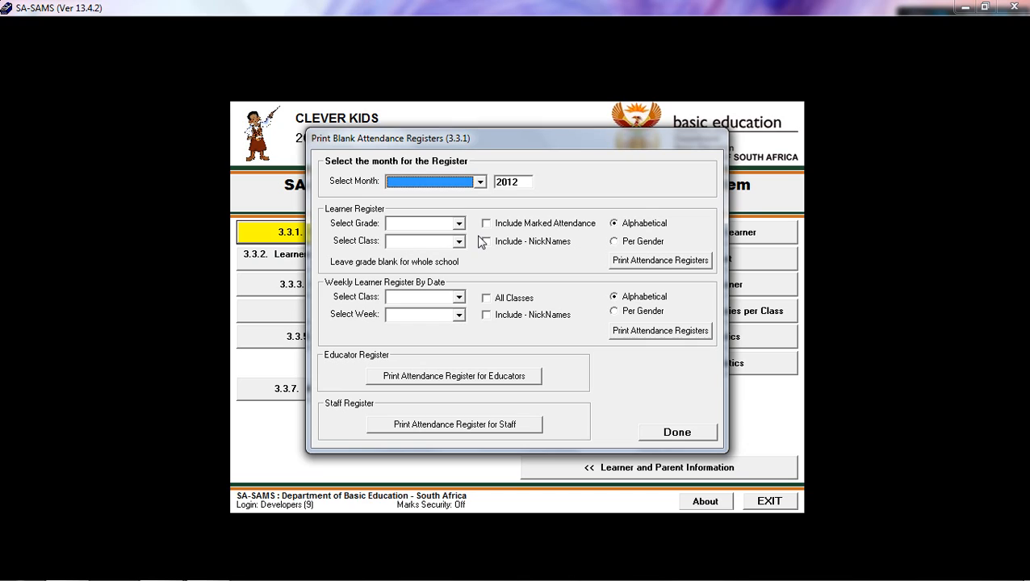
left_click(478, 183)
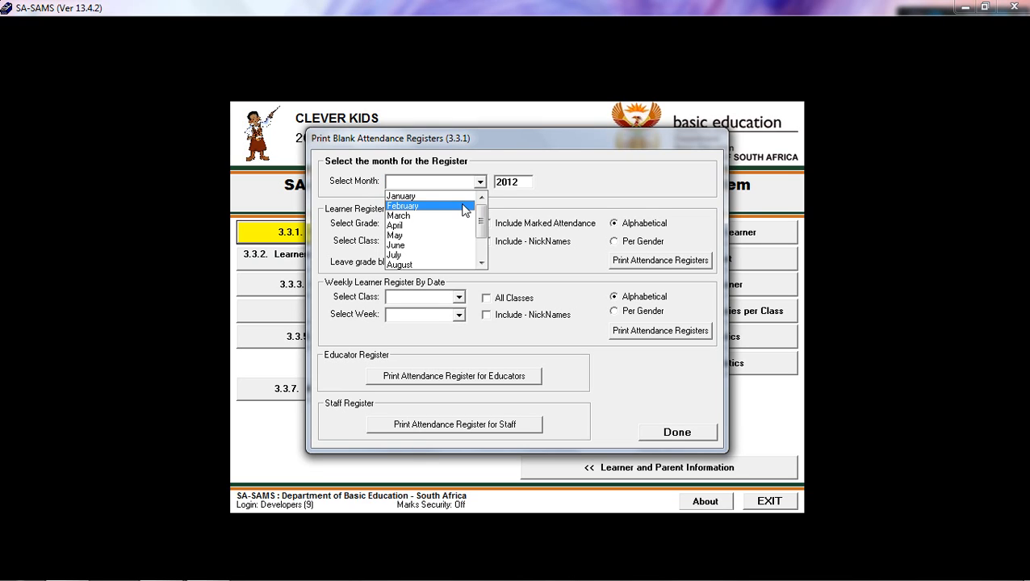
left_click(464, 208)
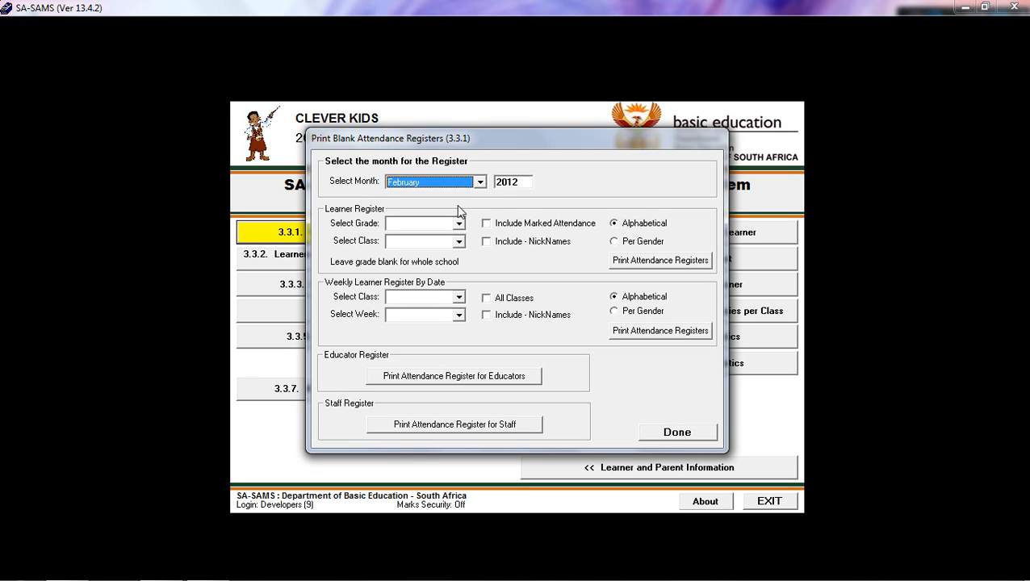
left_click(462, 229)
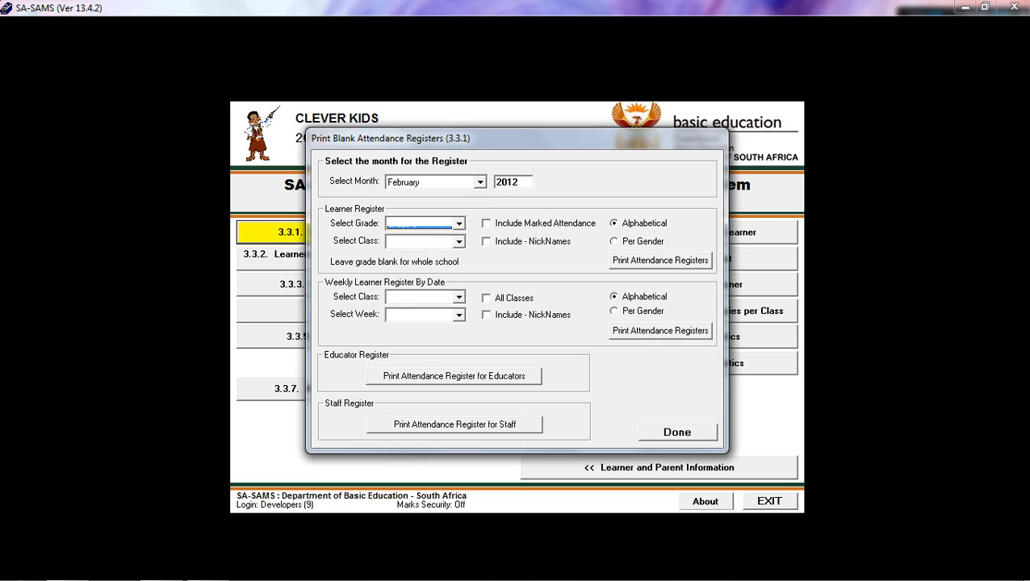
left_click(458, 242)
left_click(428, 256)
- Try the learner register's nicknames, marked attendance and per-gender options, returning to alphabetical order with both inclusions off
left_click(487, 242)
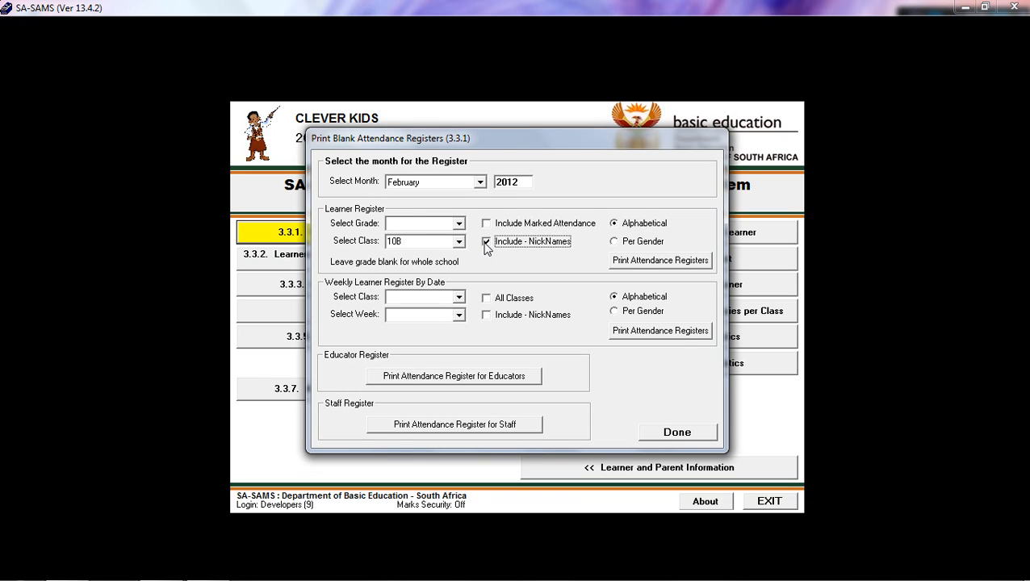
left_click(487, 224)
left_click(487, 225)
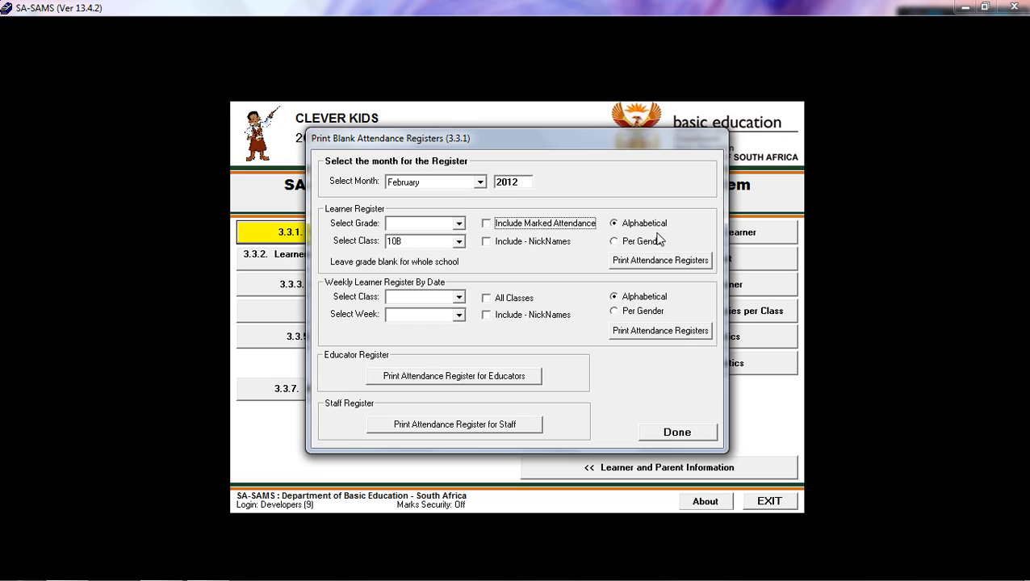
left_click(614, 242)
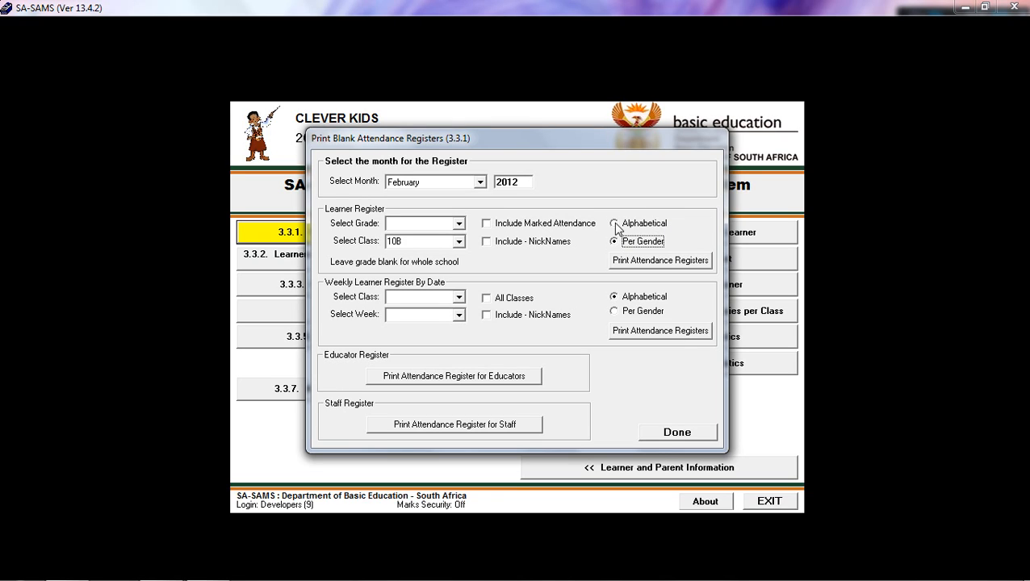
left_click(615, 225)
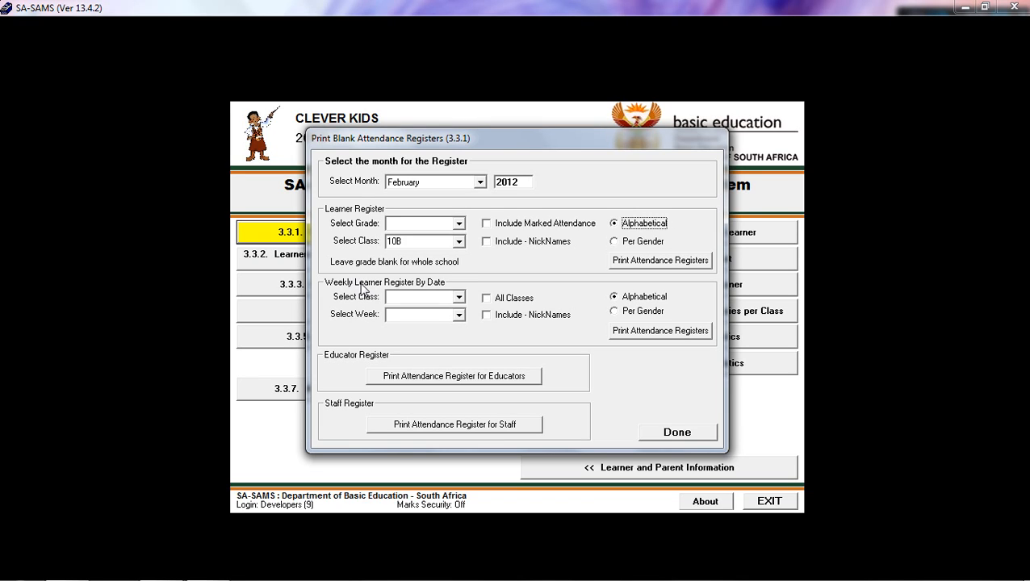
- Set the weekly learner register to the week 06/02 - 10/02, trying class 10B before choosing all classes
left_click(459, 297)
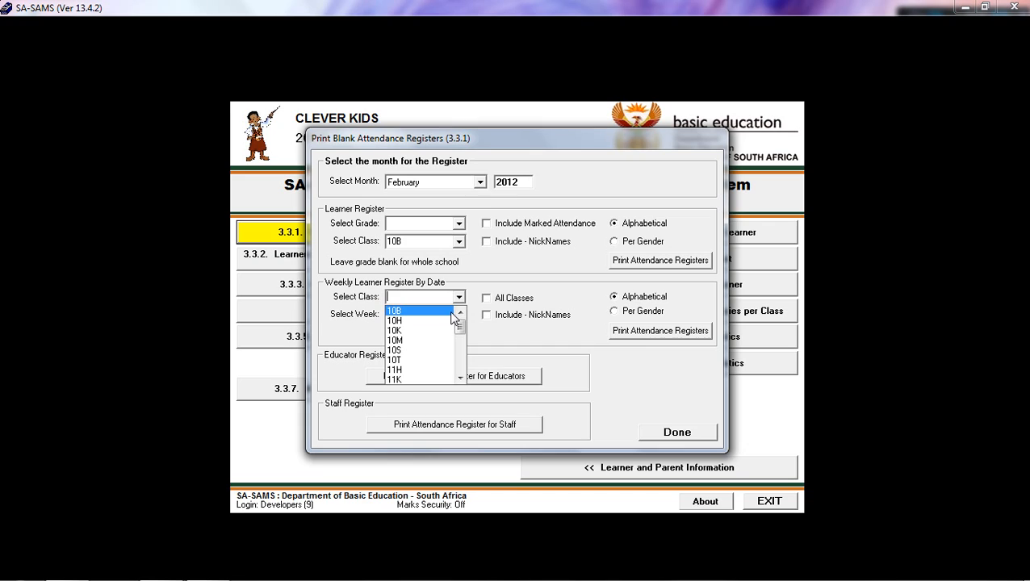
left_click(440, 310)
left_click(458, 315)
left_click(446, 338)
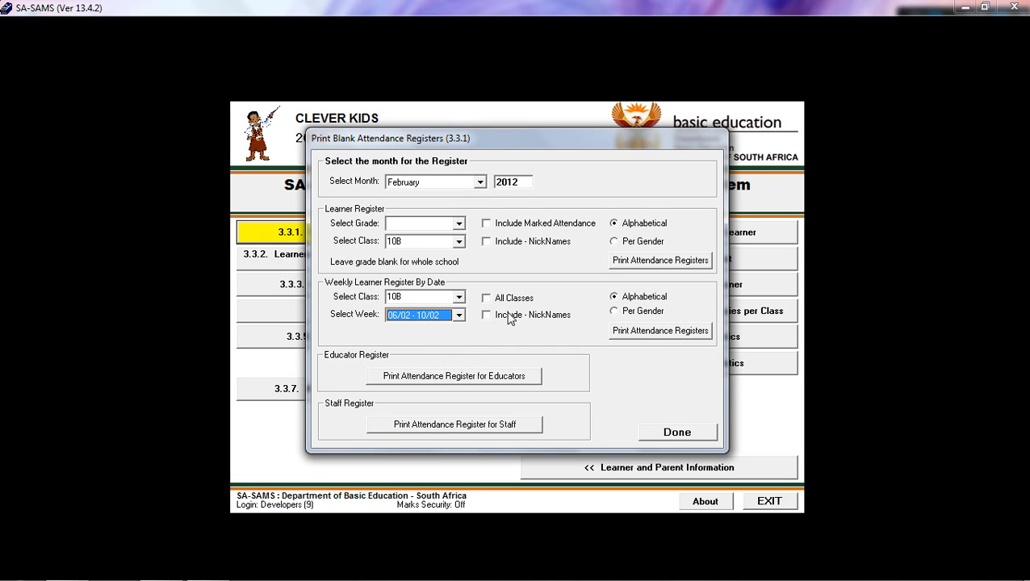
left_click(486, 298)
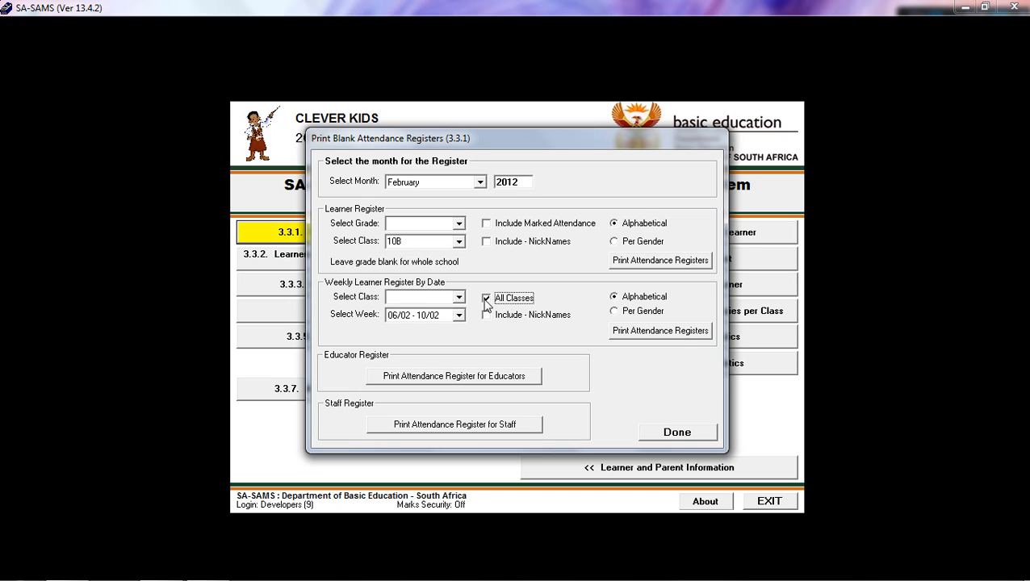
- Try the weekly register's nicknames and per-gender options, restore alphabetical order, and close the blank registers dialog
left_click(486, 315)
left_click(486, 316)
left_click(614, 312)
left_click(615, 297)
left_click(670, 436)
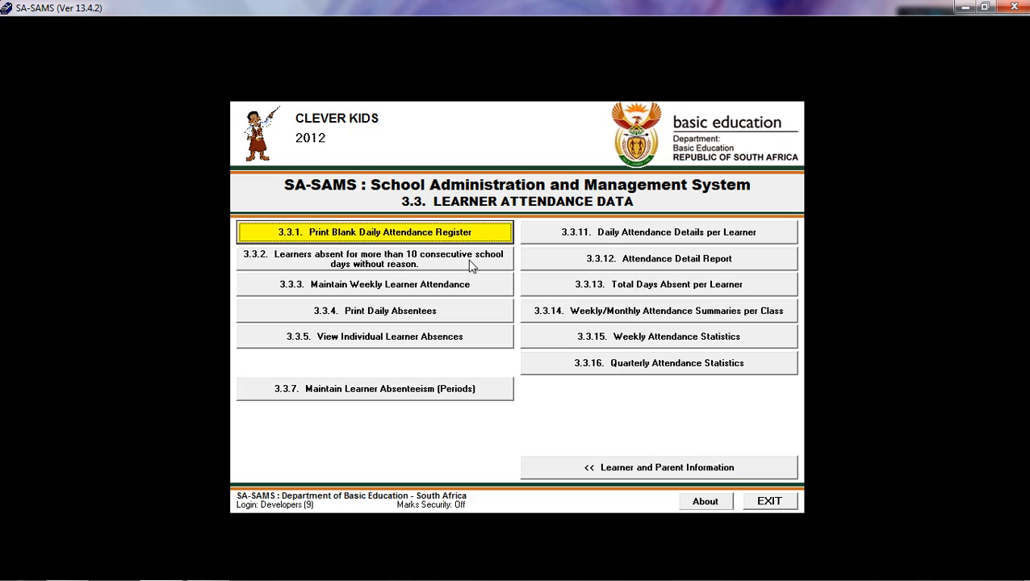
- View the list of learners absent for more than 10 consecutive school days without reason, and close it
left_click(473, 266)
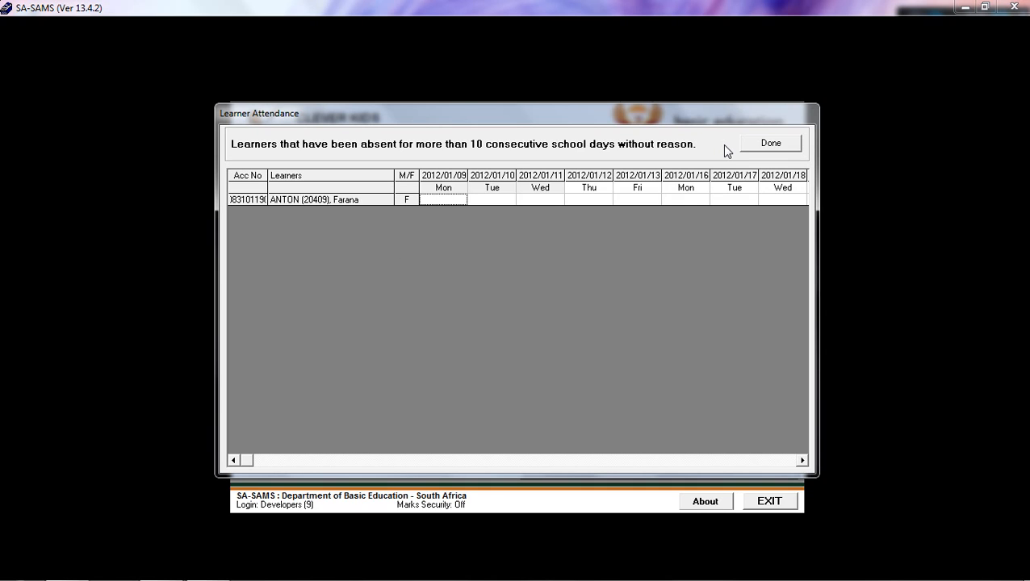
left_click(767, 144)
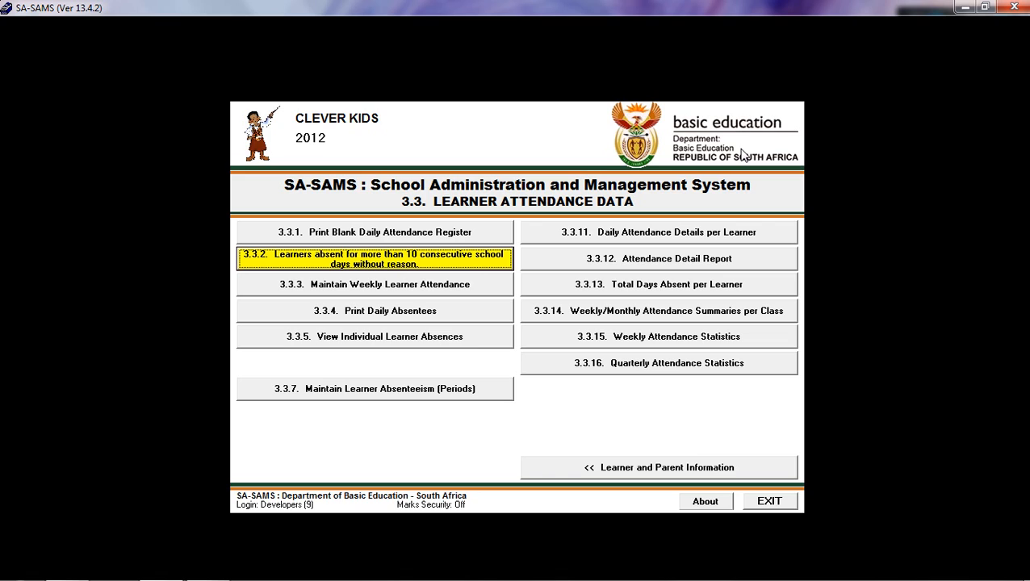
- Open the weekly learner attendance maintenance and select week 5 of Term 1, ending 2/10
left_click(483, 290)
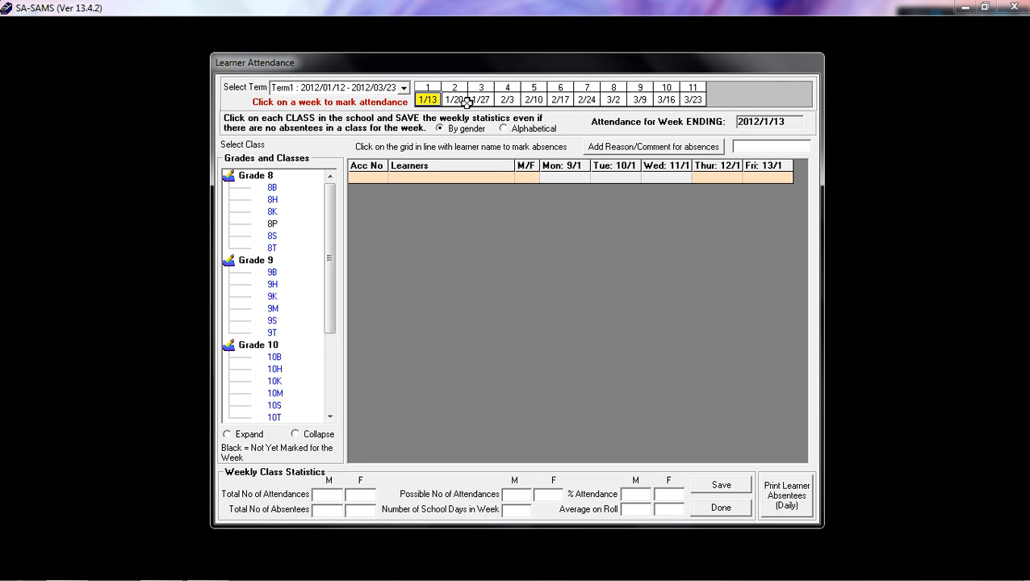
left_click(482, 99)
left_click(536, 100)
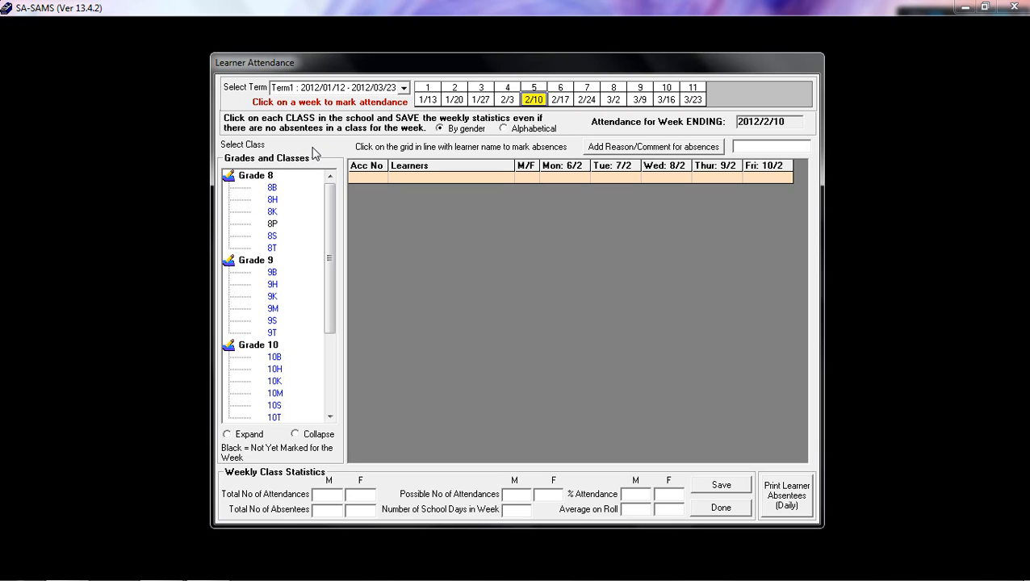
- Set the learner order to alphabetical after comparing it with by gender, and load the learners of class 8B
left_click(504, 129)
left_click(441, 129)
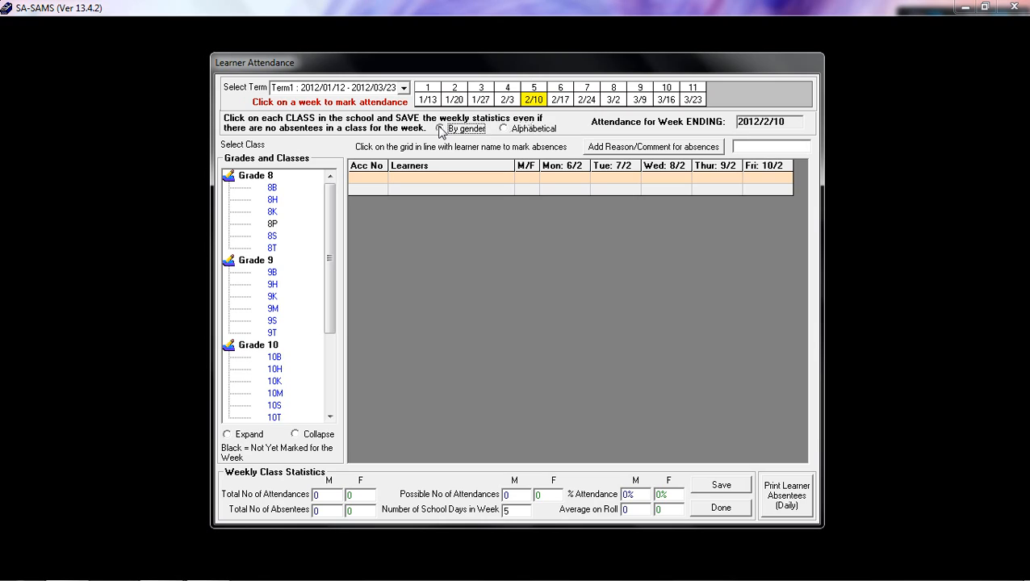
left_click(504, 129)
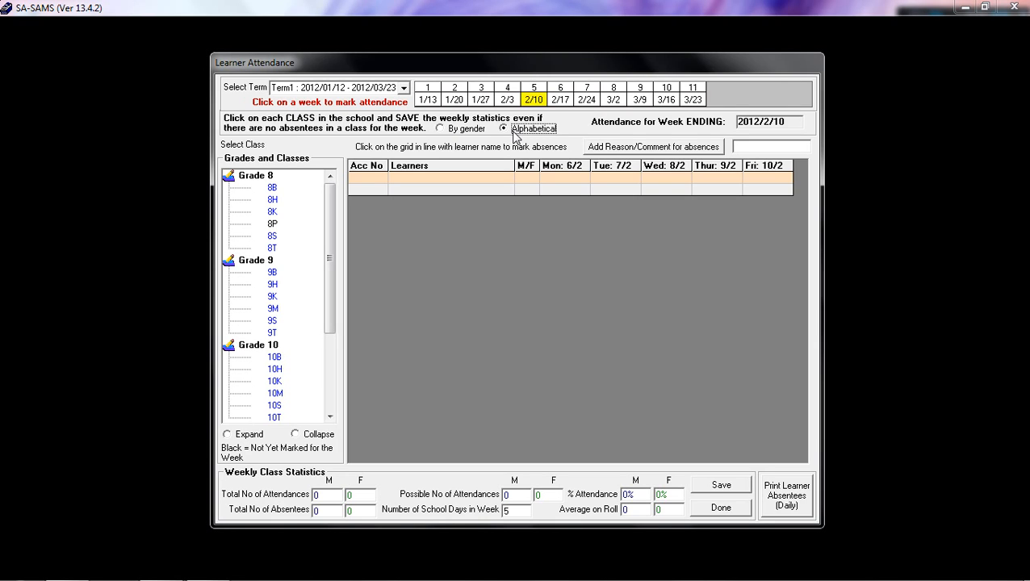
left_click(272, 190)
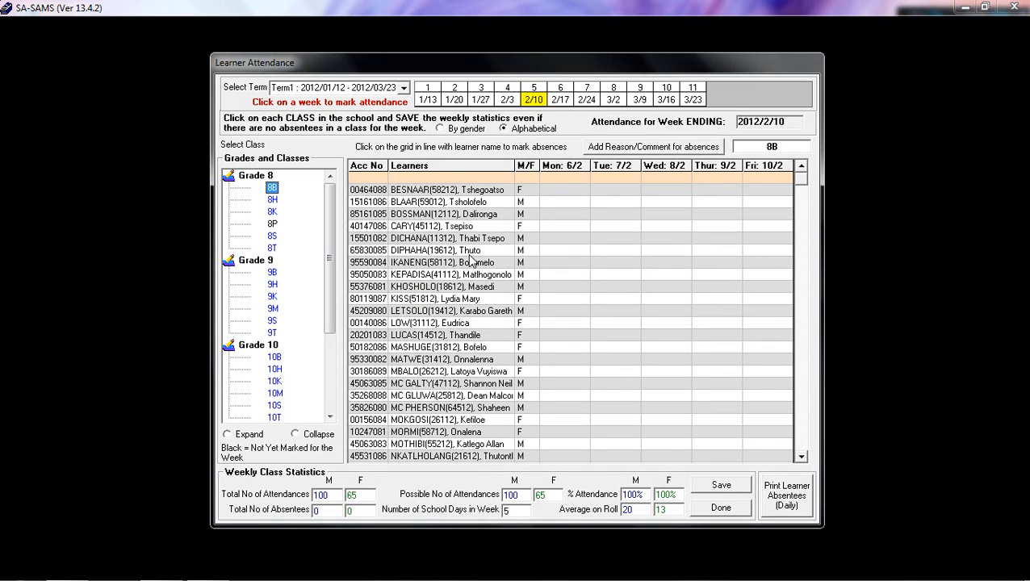
- Mark the first learner in class 8B absent for every day from Monday 6/2 to Friday 10/2
left_click(540, 191)
left_click(569, 191)
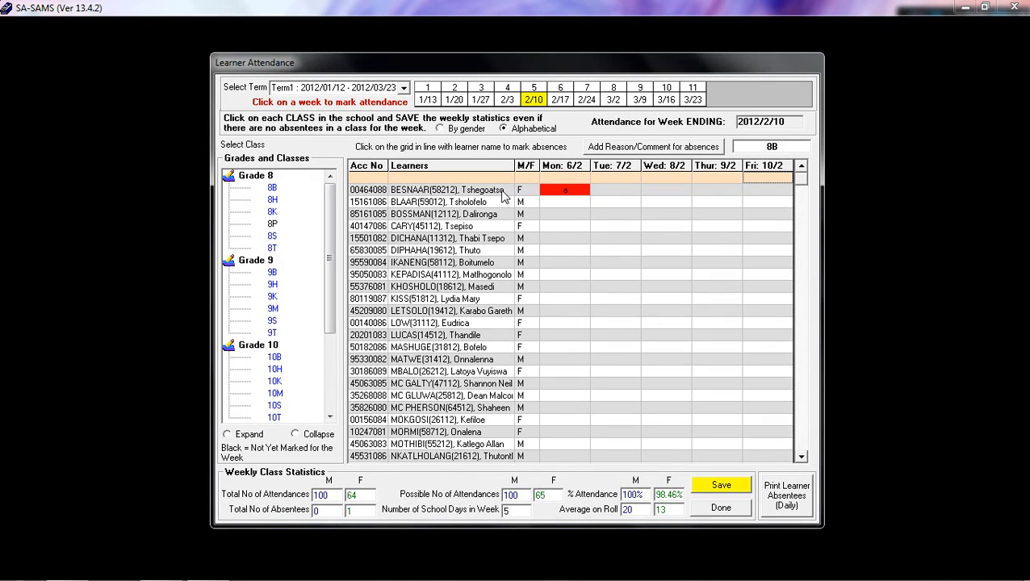
left_click(633, 194)
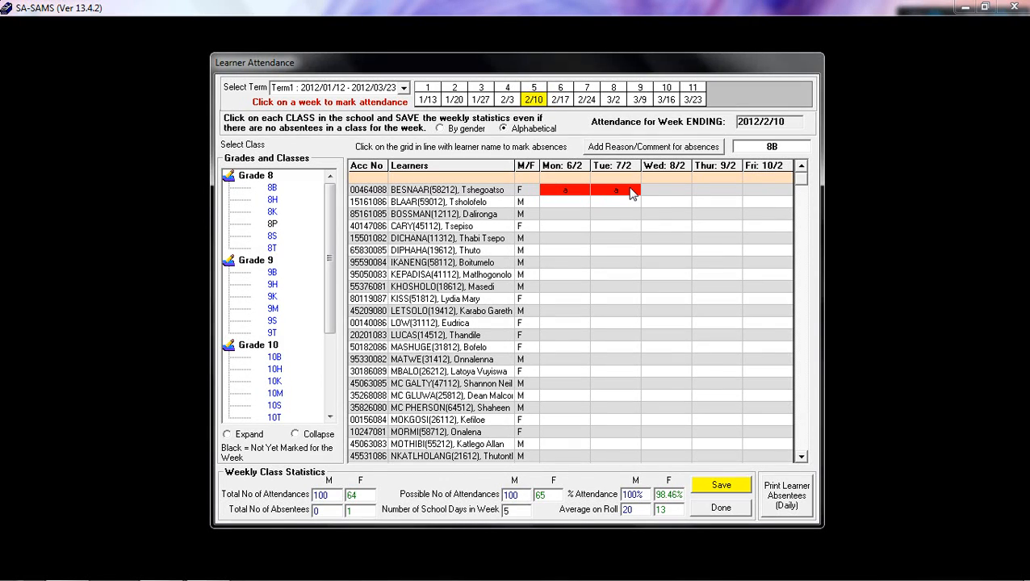
left_click(661, 194)
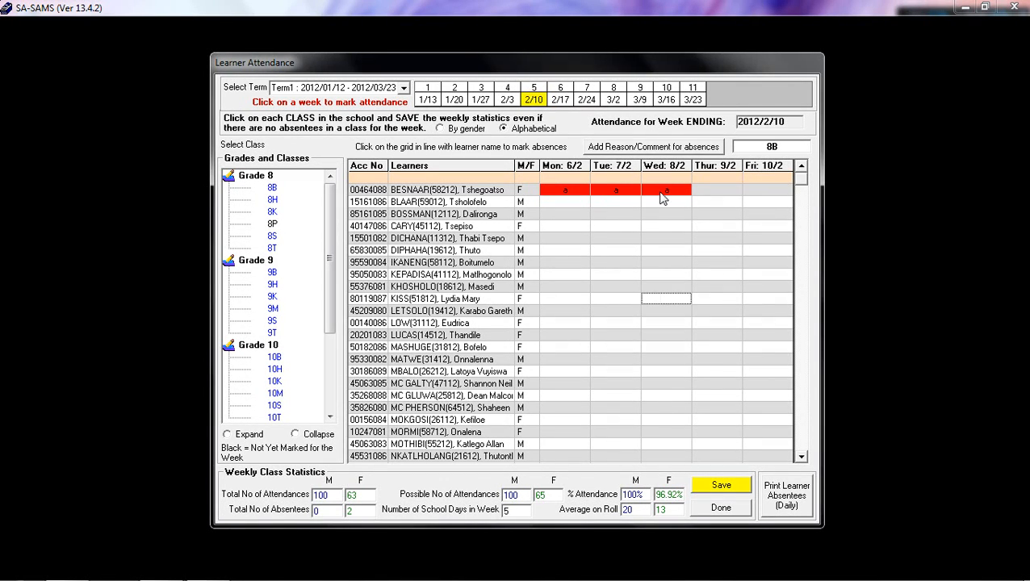
left_click(731, 194)
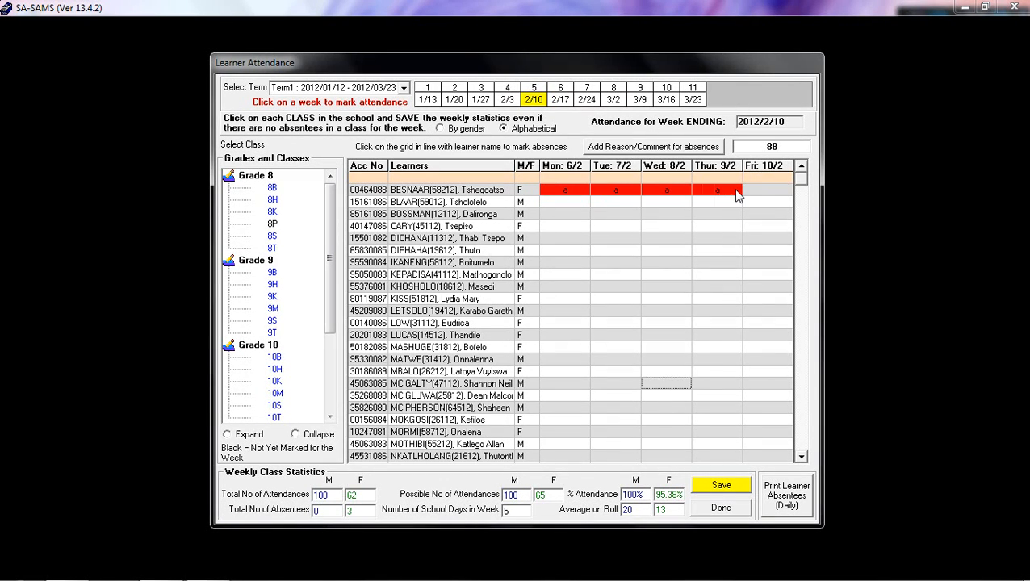
left_click(768, 192)
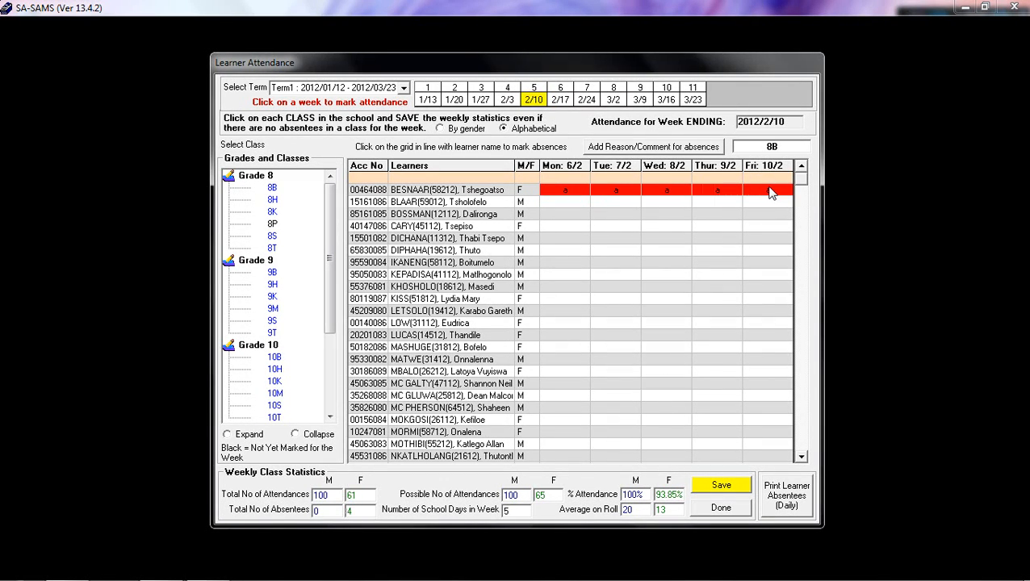
- Mark and unmark a Monday absence for the fourth learner, and clear the first learner's Monday to Thursday absences, keeping Friday's
left_click(554, 230)
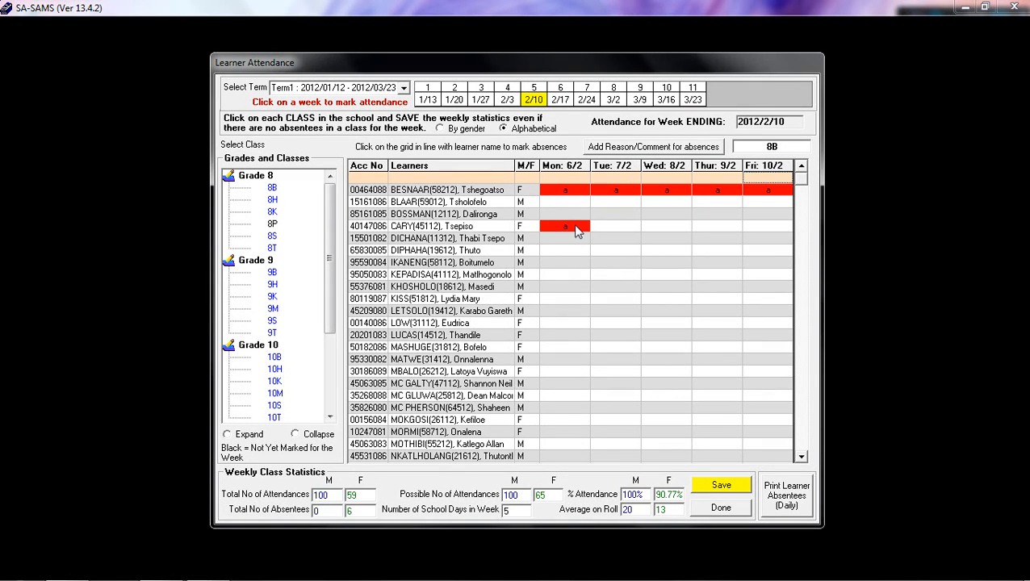
left_click(577, 231)
left_click(570, 192)
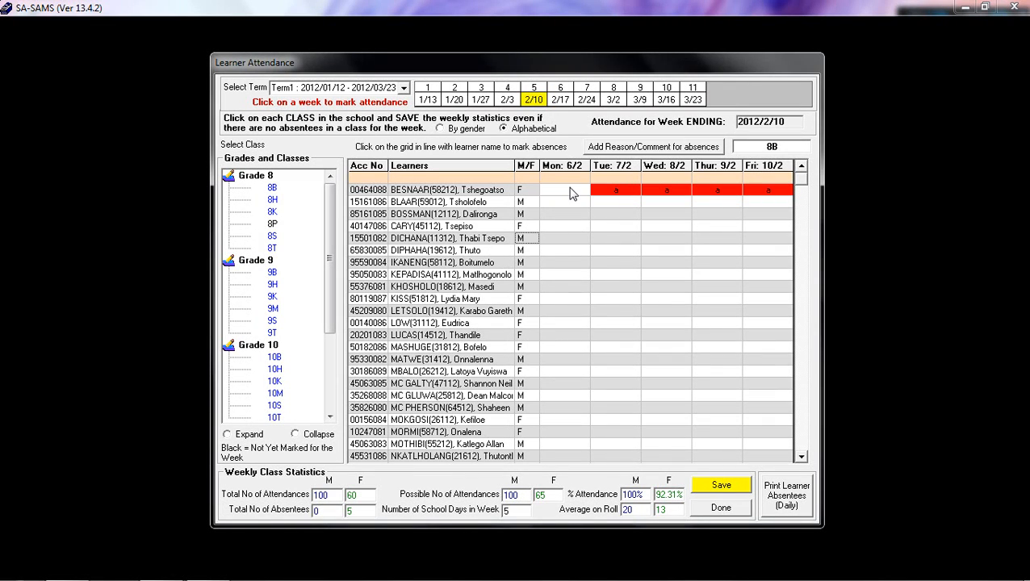
left_click(631, 192)
left_click(667, 191)
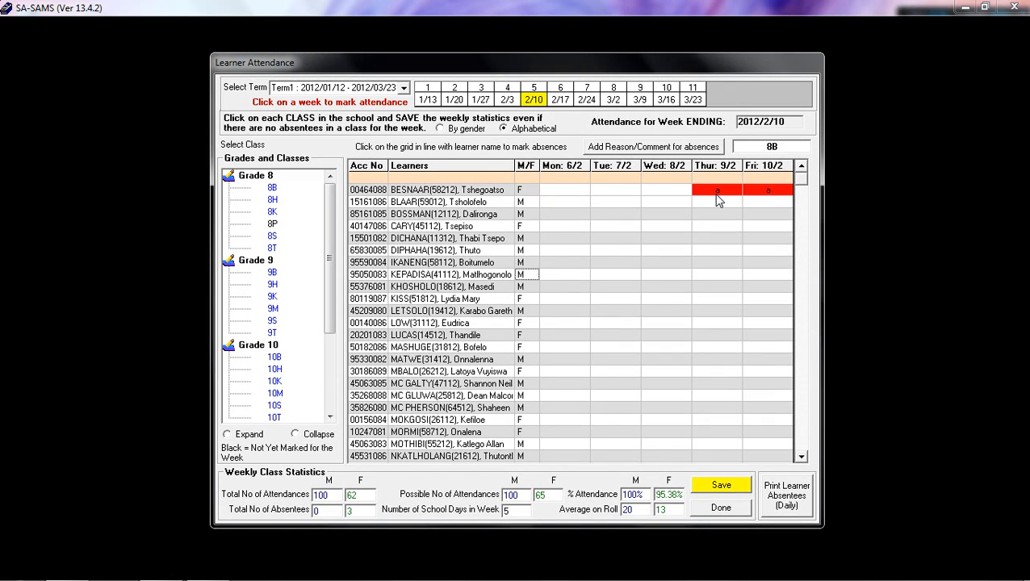
left_click(717, 197)
left_click(769, 192)
left_click(713, 193)
left_click(714, 194)
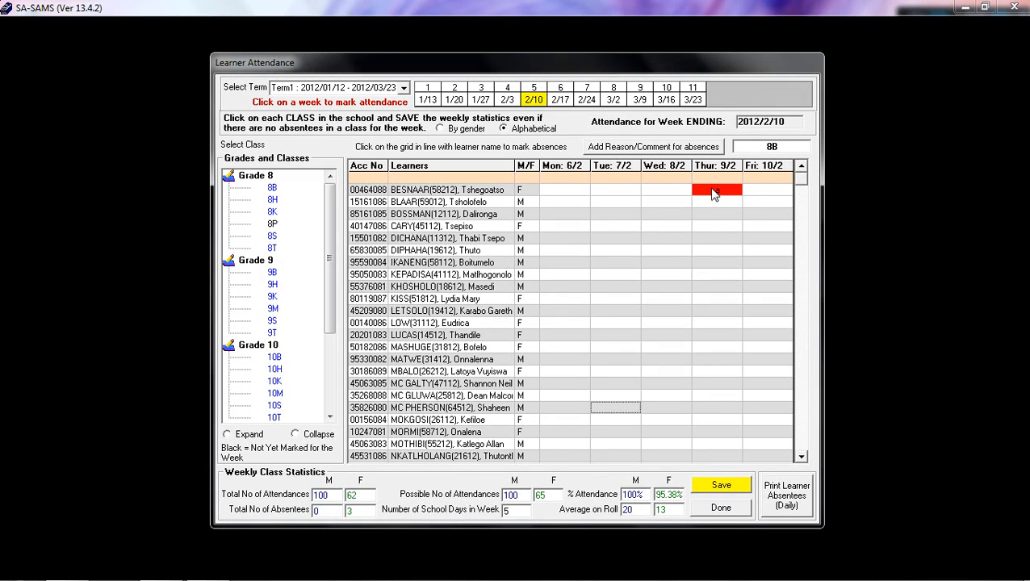
left_click(713, 194)
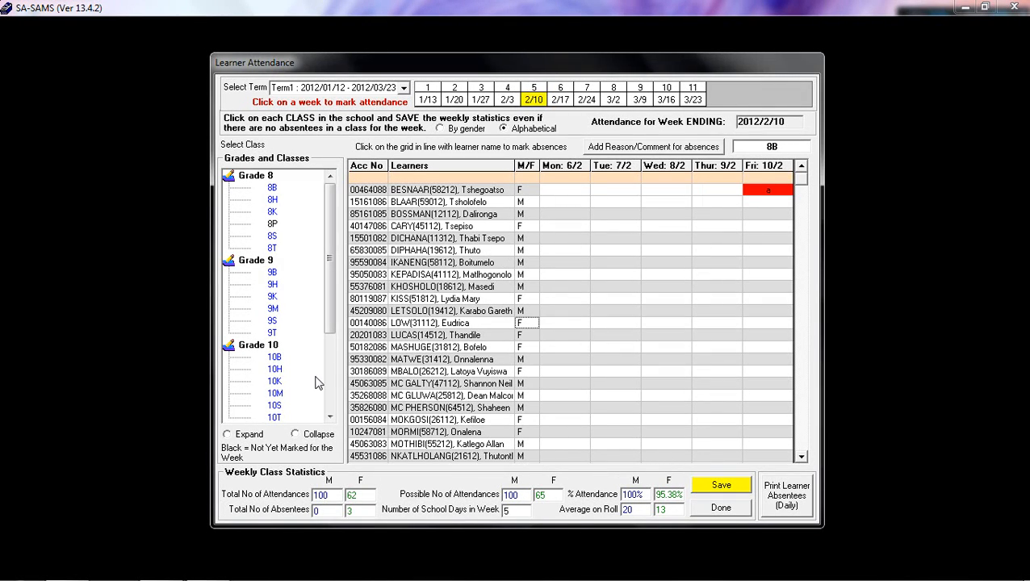
- Collapse the grades and classes list to grade level, and expand it back to show the individual classes
scroll(327, 368, "down", 1)
scroll(331, 358, "up", 1)
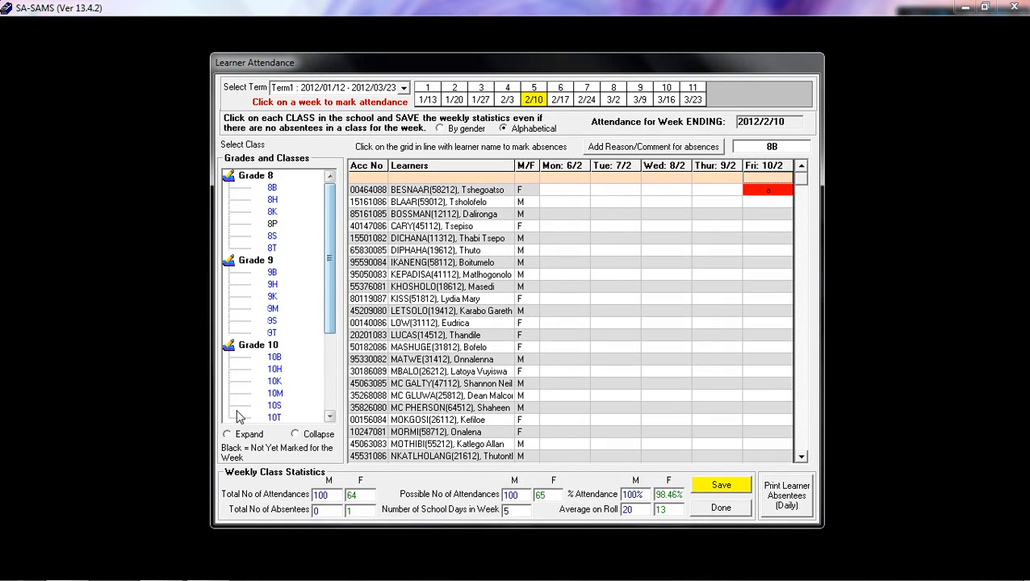
left_click(229, 436)
left_click(295, 434)
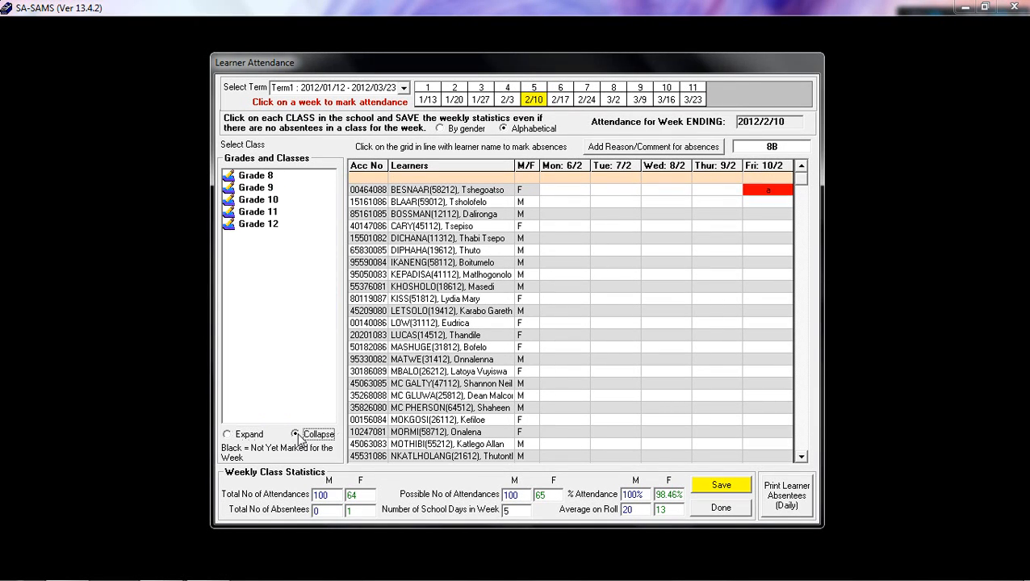
left_click(228, 435)
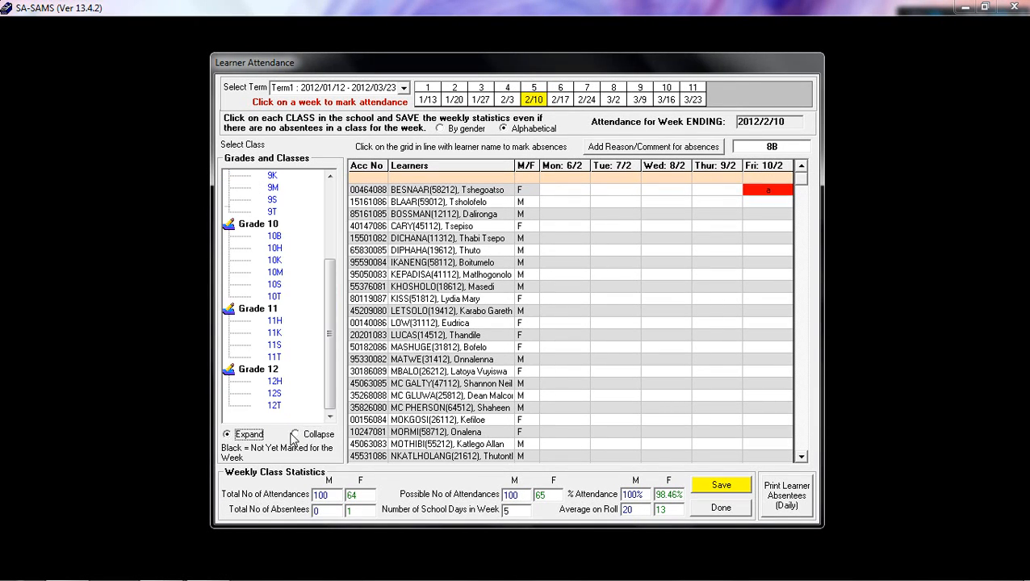
left_click_drag(327, 372, 335, 270)
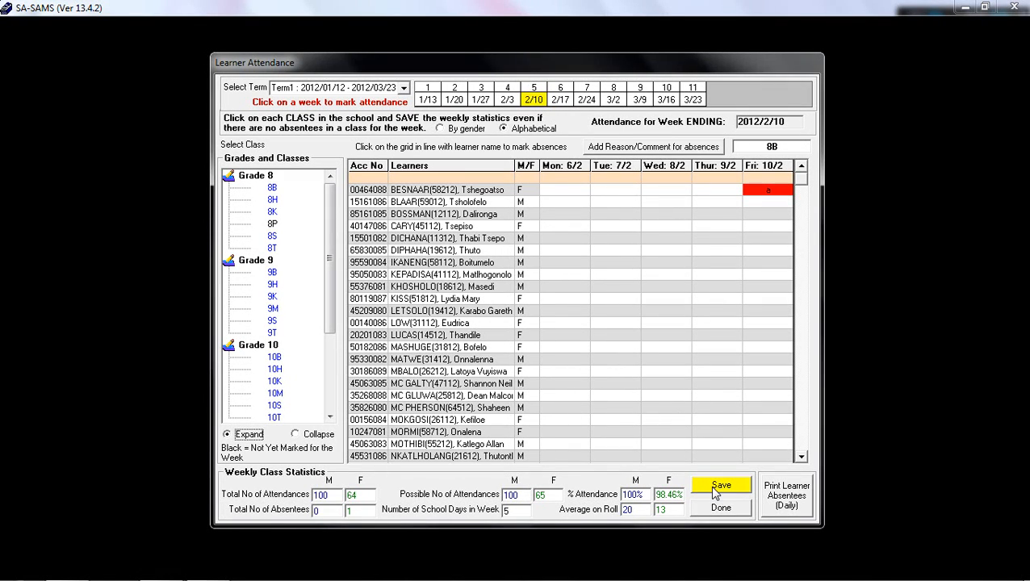
- Switch to the week ending 2/17 without saving the current marks, view the week ending 2/24, and close the weekly attendance
left_click(564, 100)
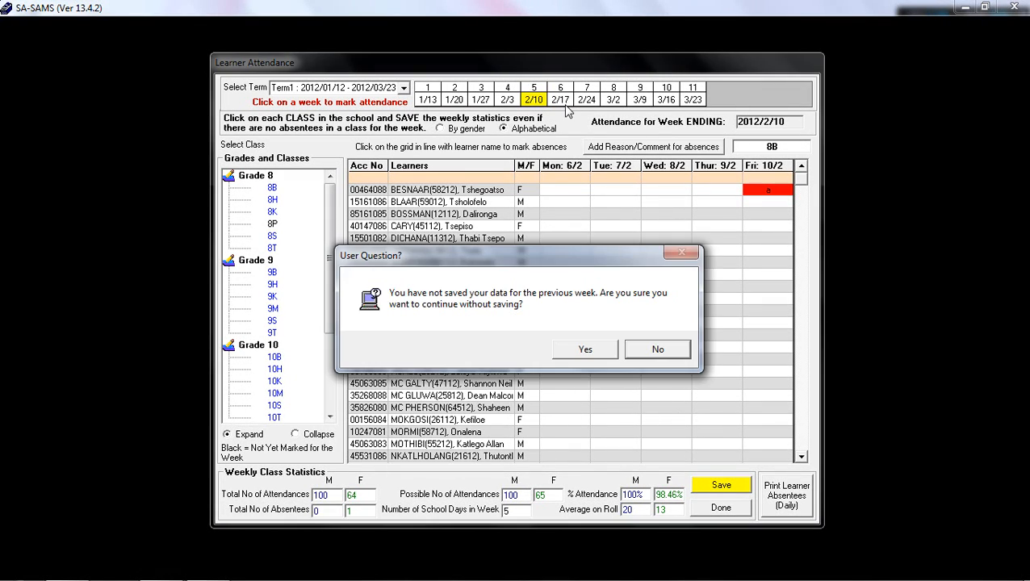
left_click_drag(568, 259, 570, 240)
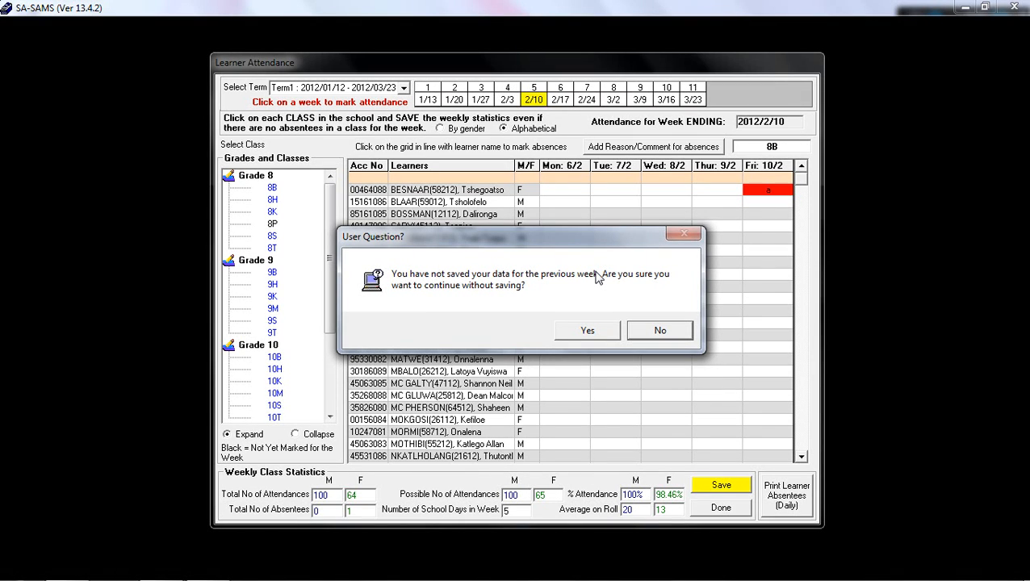
left_click(587, 331)
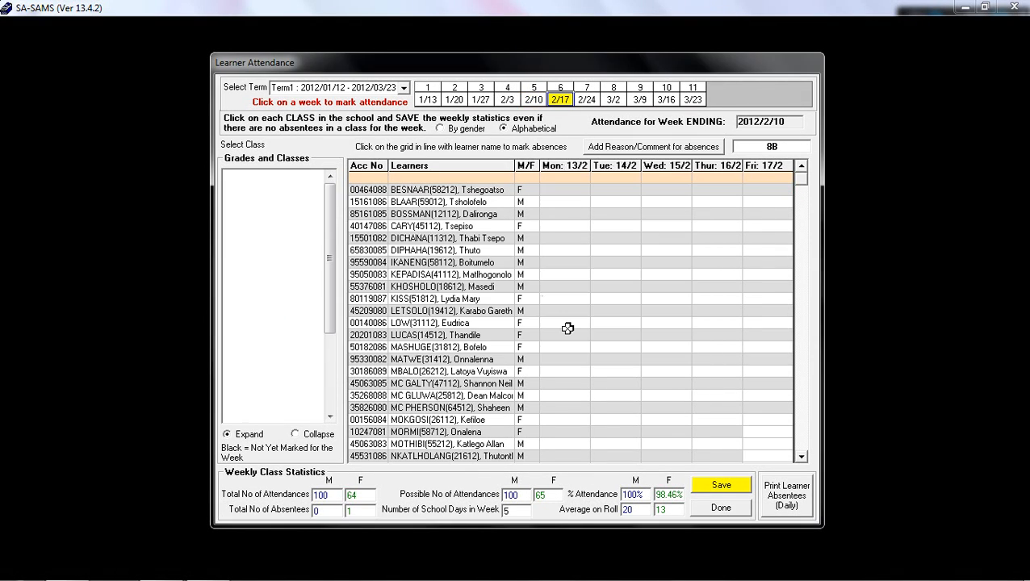
left_click(587, 98)
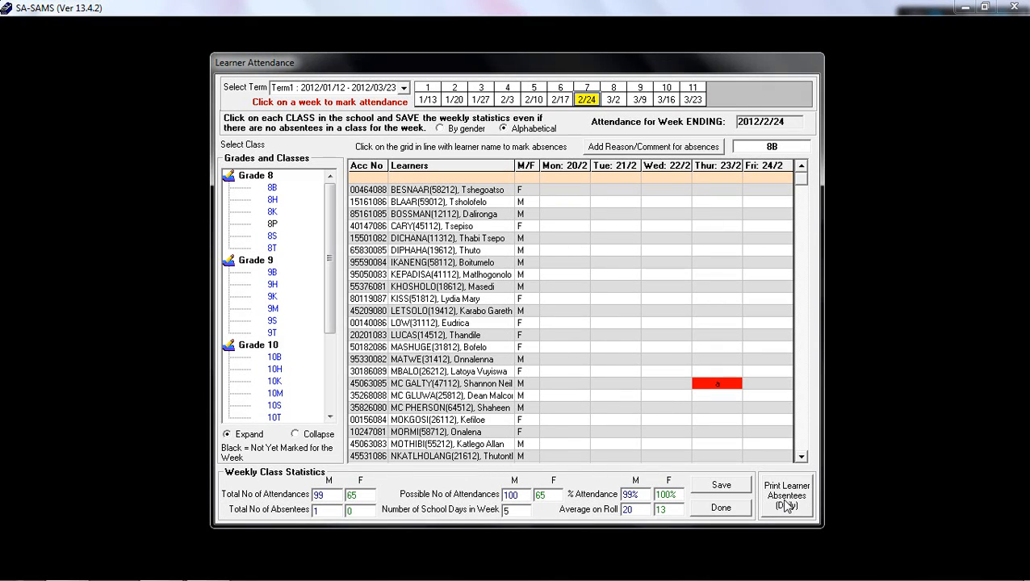
left_click(720, 508)
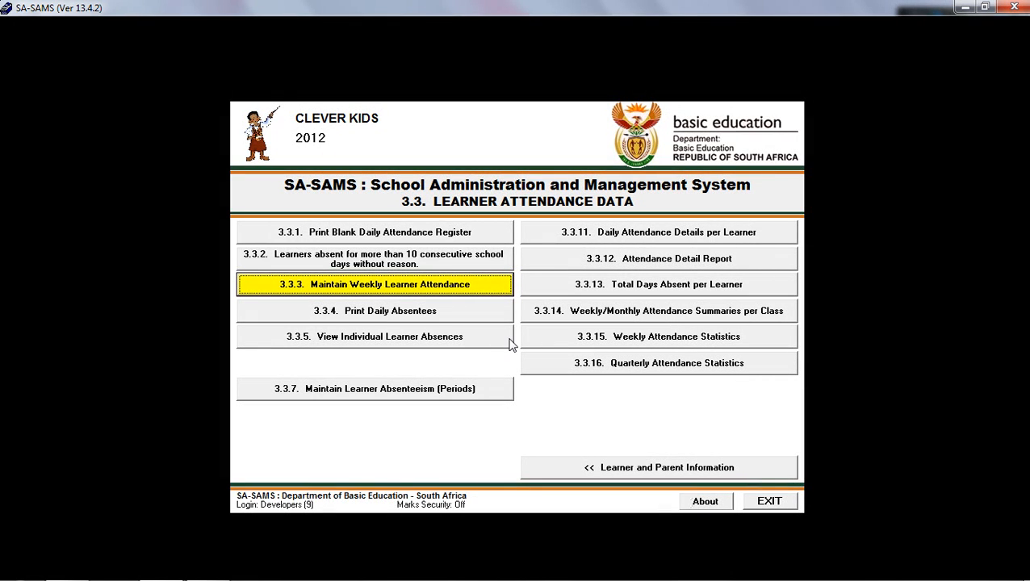
- Open Print Daily Absentees, choose Term2, and select the week ending 5/11 after trying the weeks 4/13 and 4/27
left_click(470, 317)
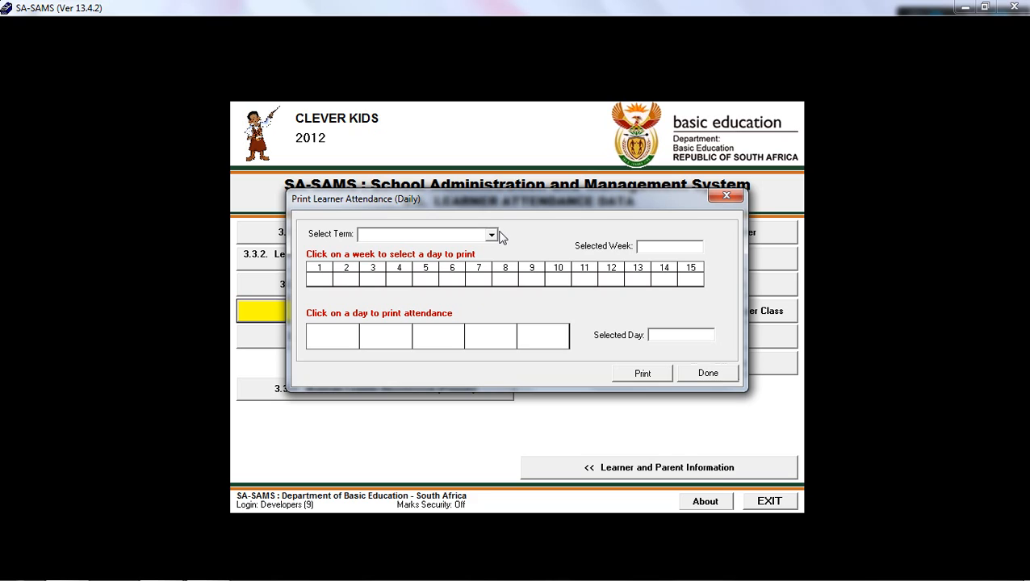
left_click(491, 235)
left_click(475, 259)
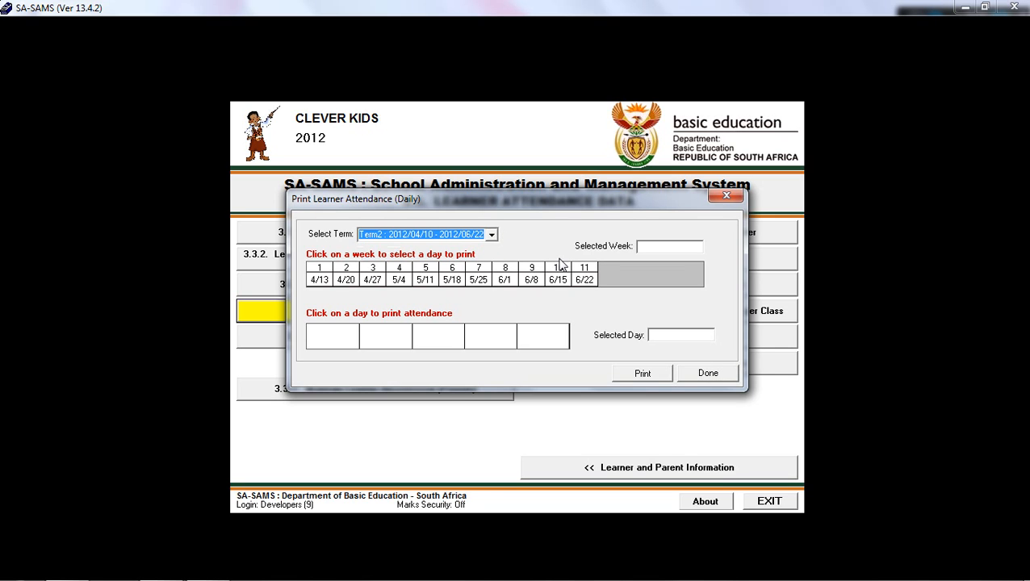
left_click(321, 279)
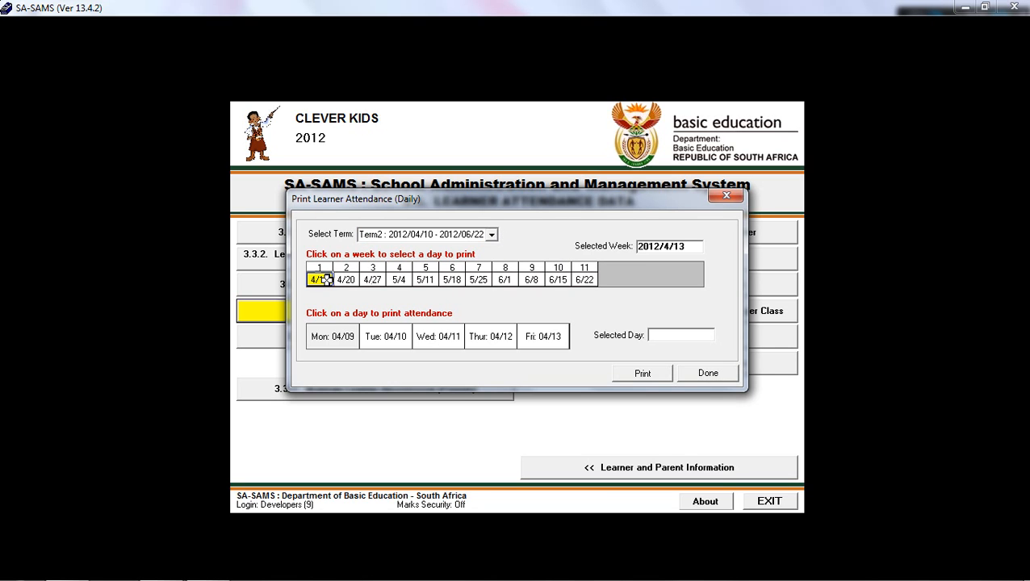
left_click(378, 281)
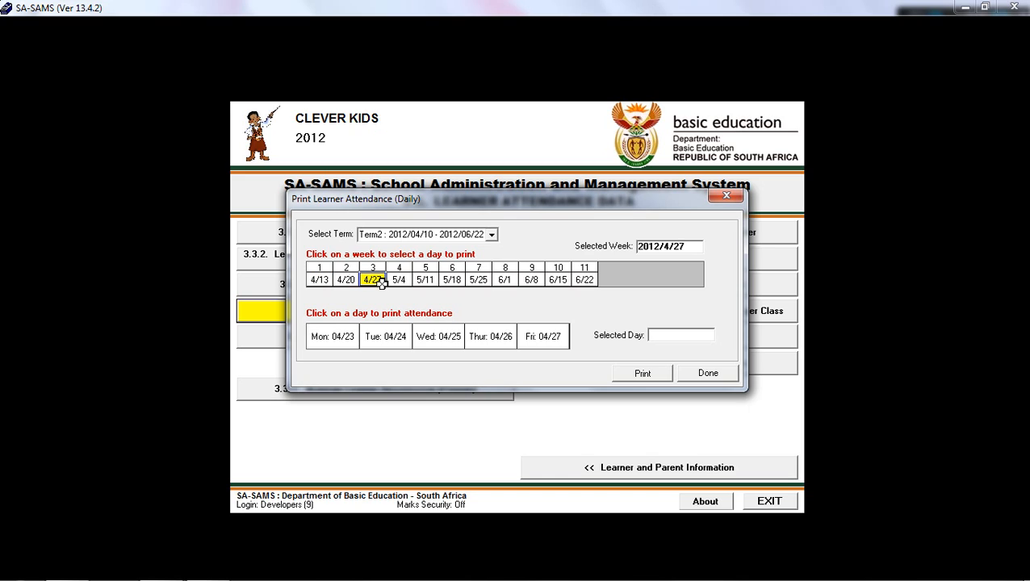
left_click(423, 281)
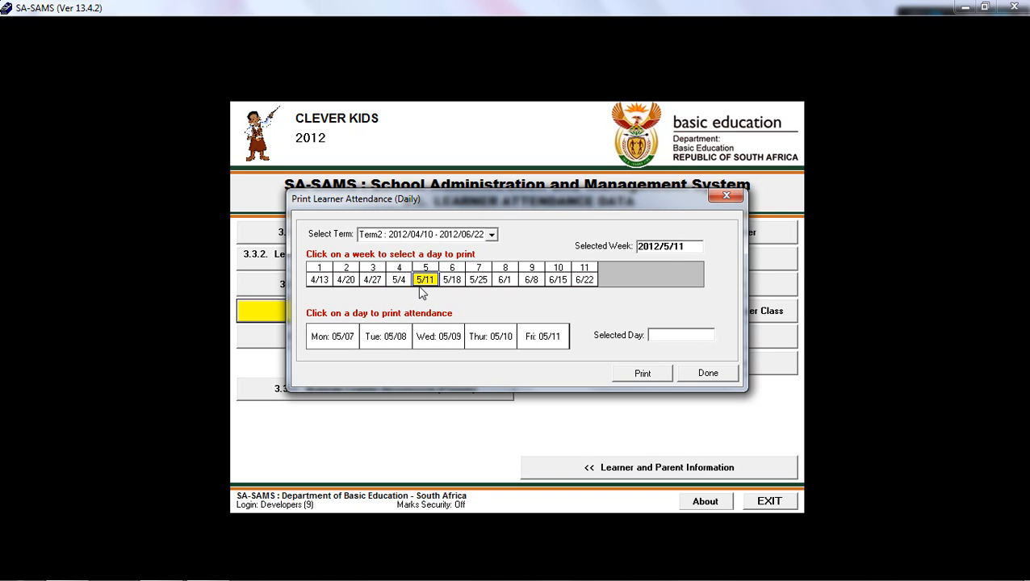
- Select Thursday 05/10 as the day for the absentee printout, and close the dialog without printing
left_click(386, 333)
left_click(457, 338)
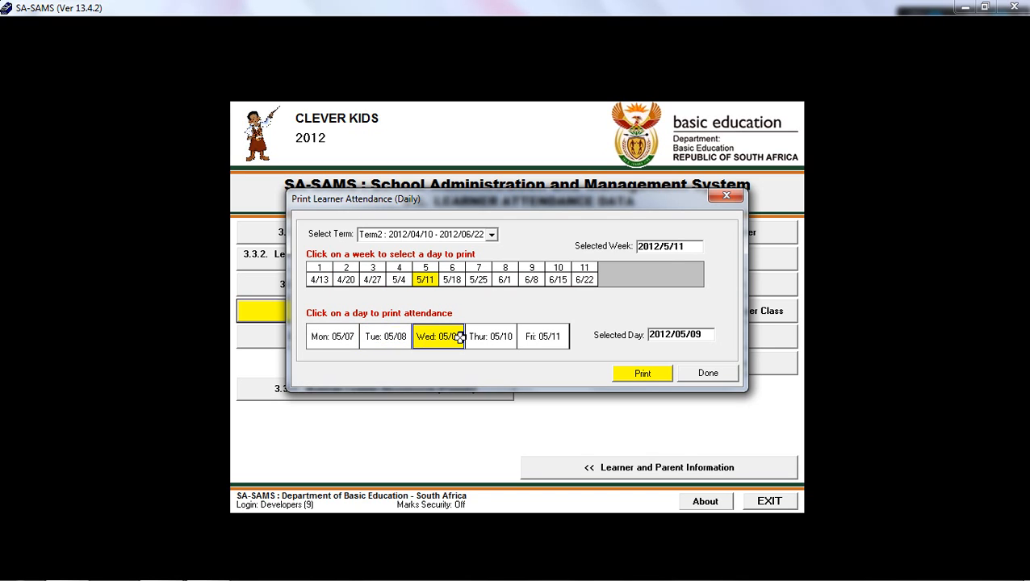
left_click(495, 340)
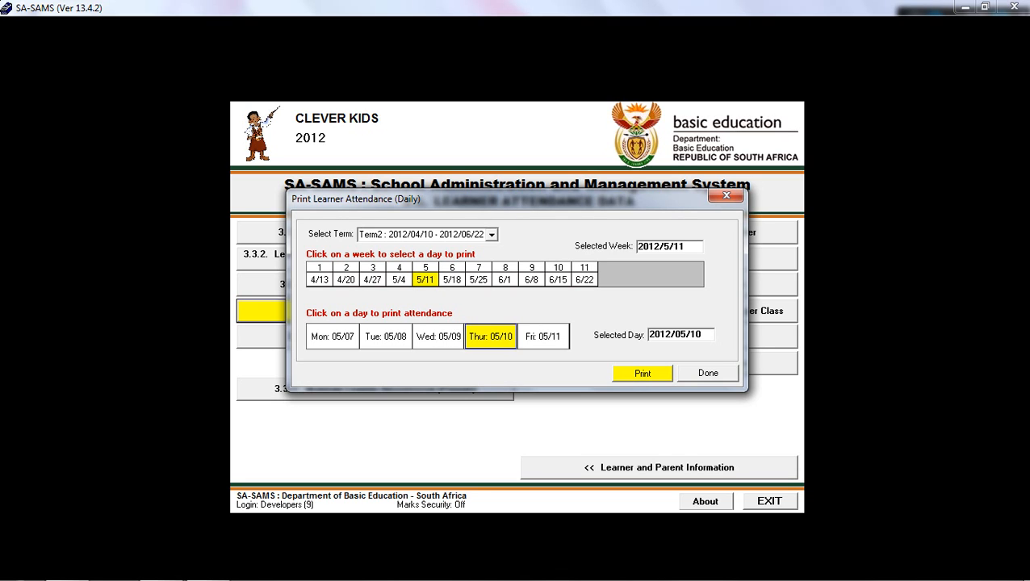
left_click(695, 381)
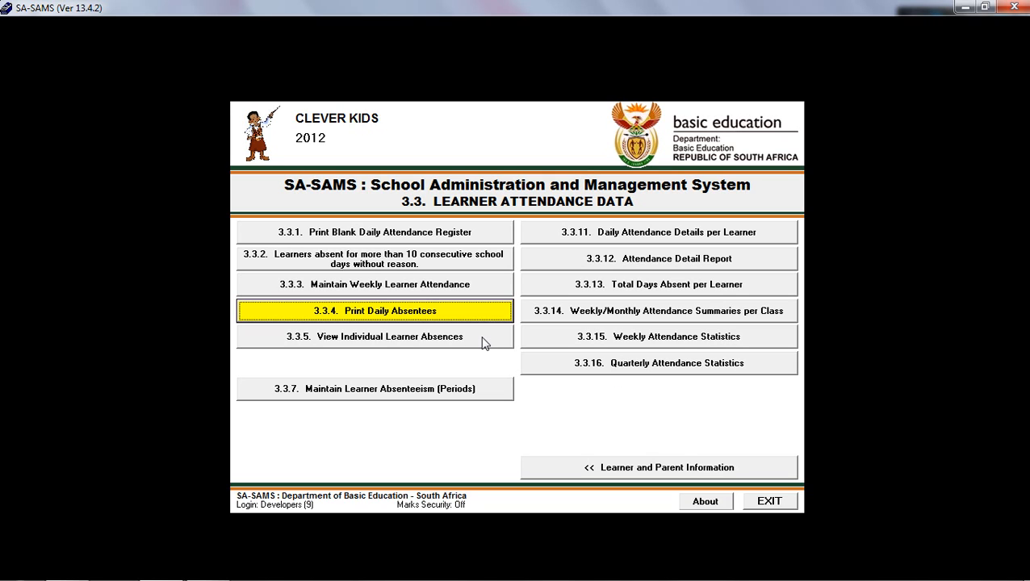
- Open View Individual Learner Absences and list the learners of Grade 8, class 8H
left_click(482, 343)
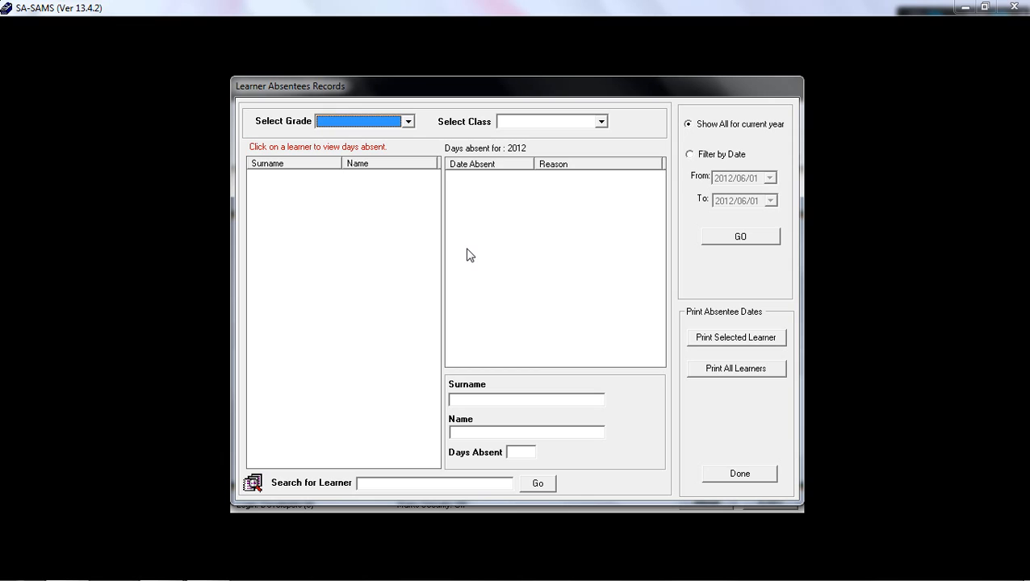
left_click(409, 121)
left_click(401, 135)
left_click(591, 122)
left_click(562, 151)
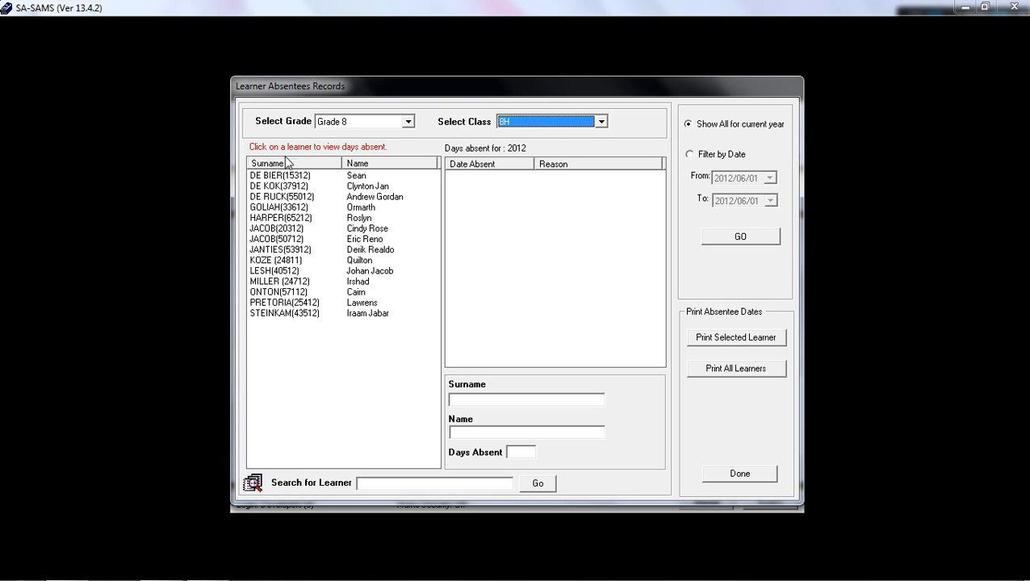
- View the current year's absence dates of the second, third and fifth learners in 8H, and return to the second learner
left_click(284, 186)
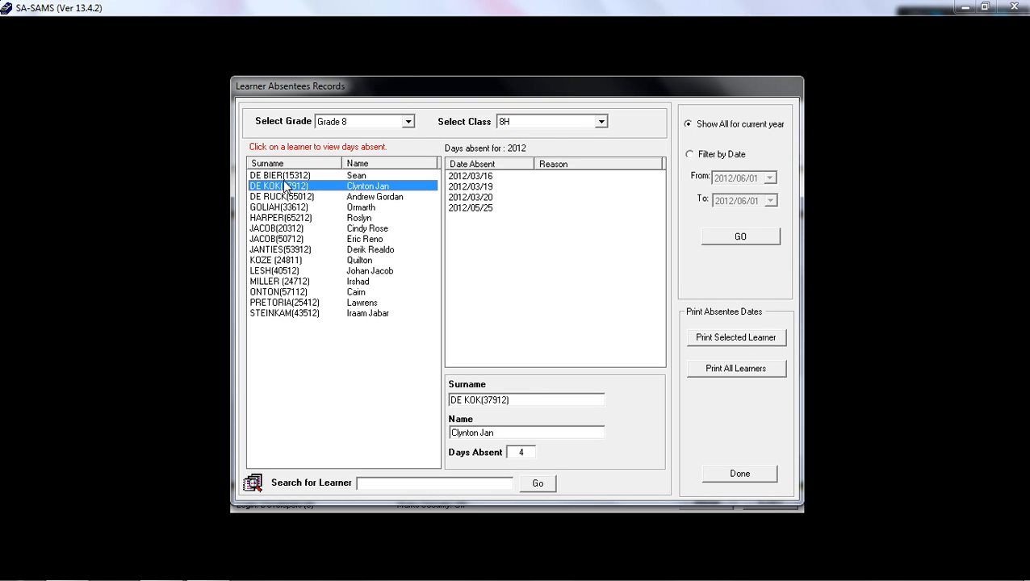
left_click(289, 196)
left_click(295, 218)
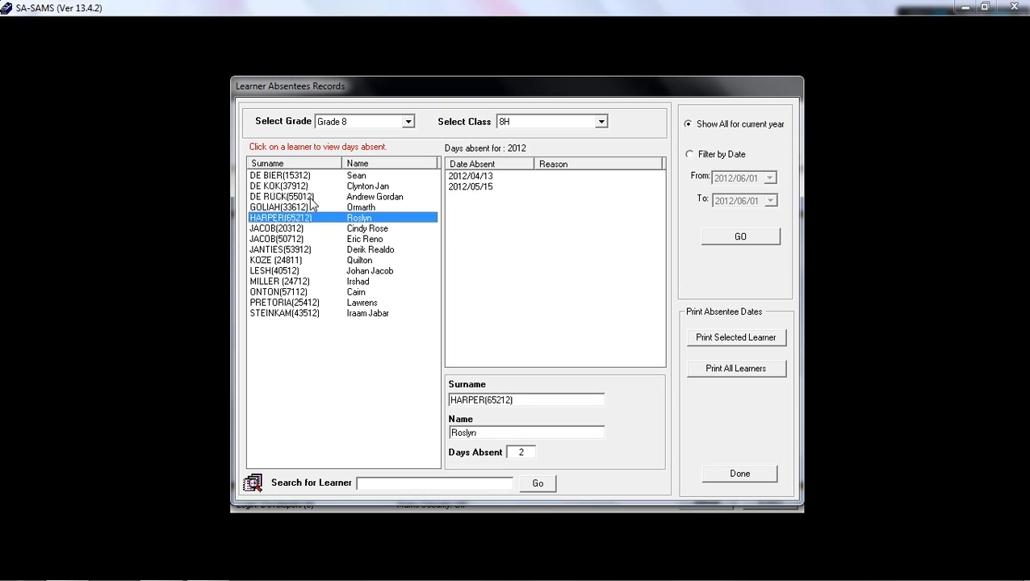
left_click(316, 186)
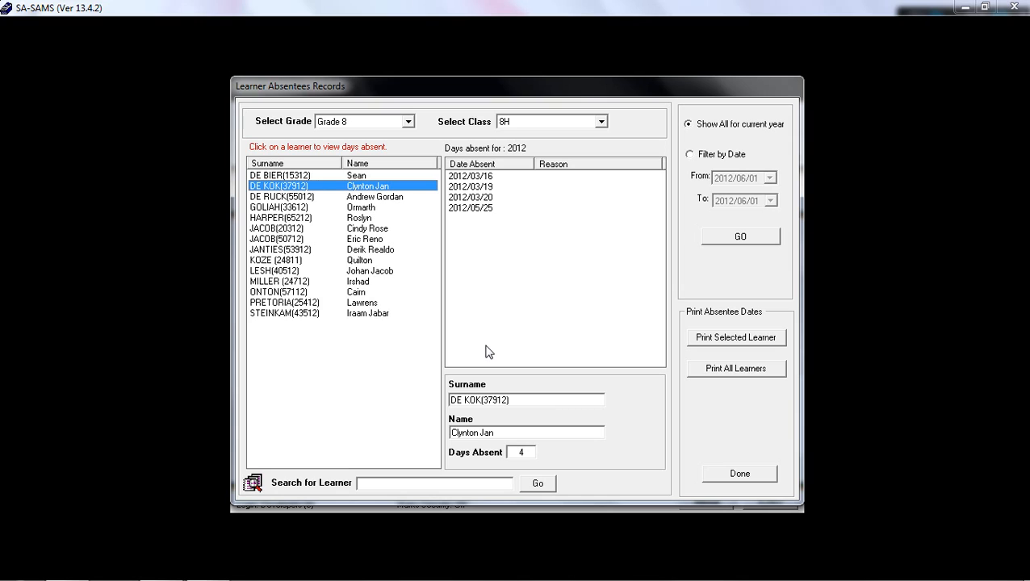
left_click(412, 484)
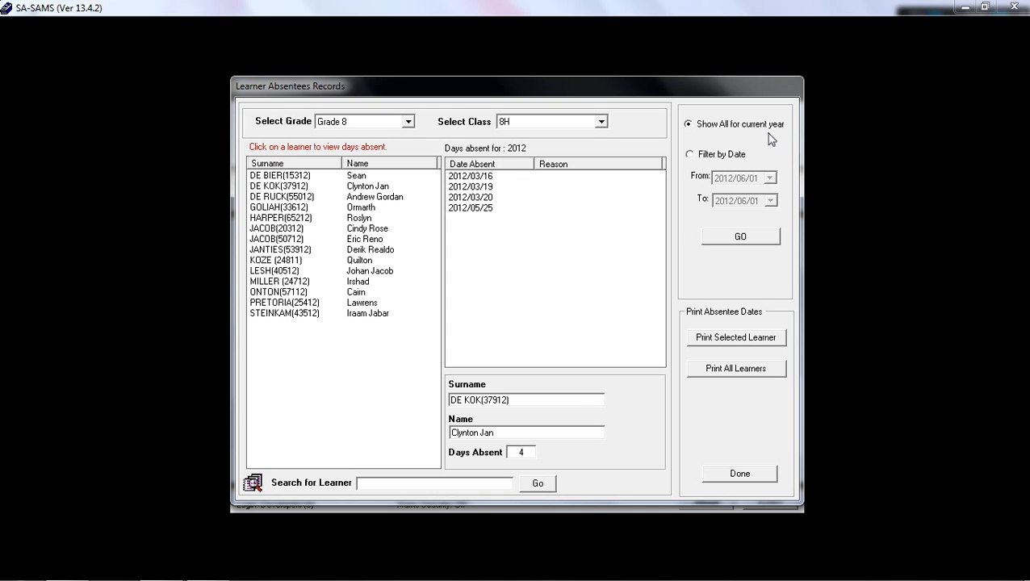
- Filter the absence records by date from 2012/06/01 to 2012/06/01
left_click(690, 153)
left_click(770, 179)
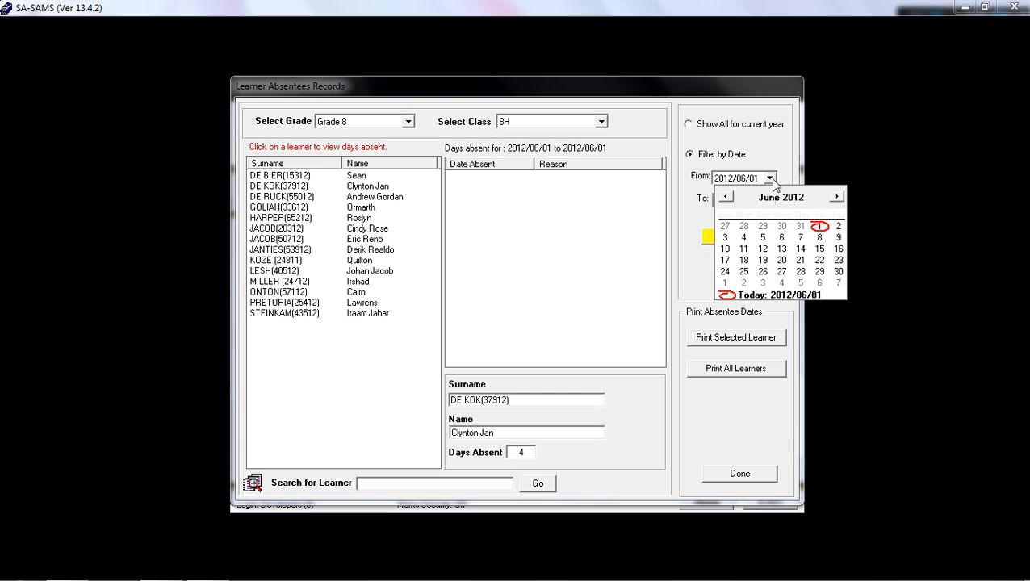
left_click(771, 180)
left_click(771, 201)
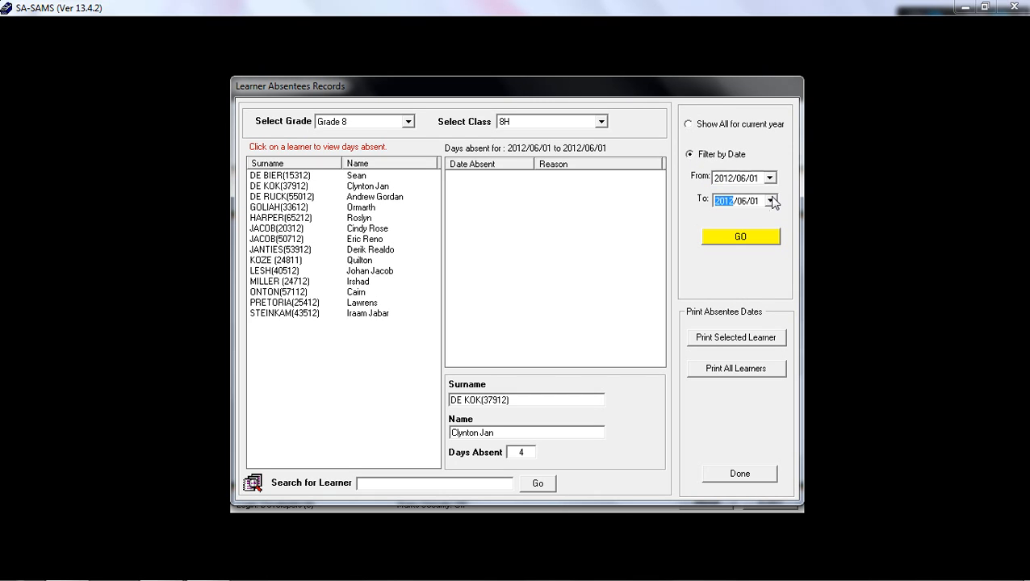
left_click(739, 238)
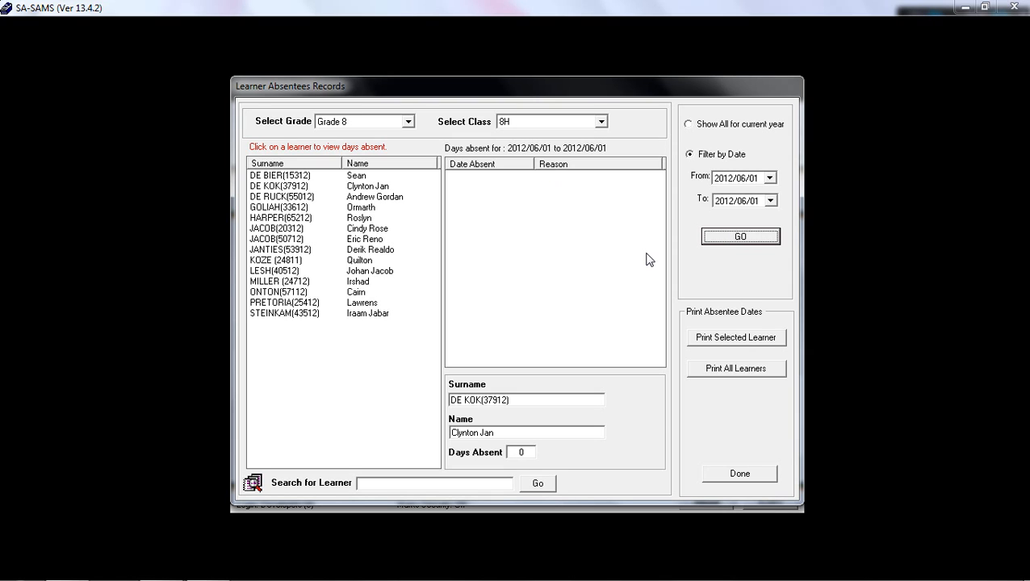
- View the fifth learner's absences within the filtered dates, and close the absentee records
left_click(376, 214)
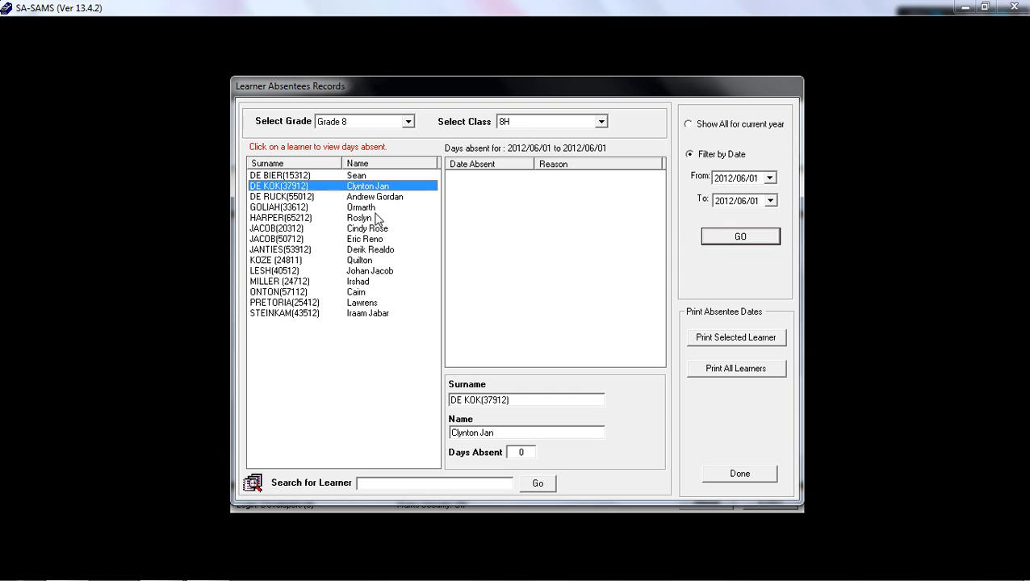
left_click(377, 218)
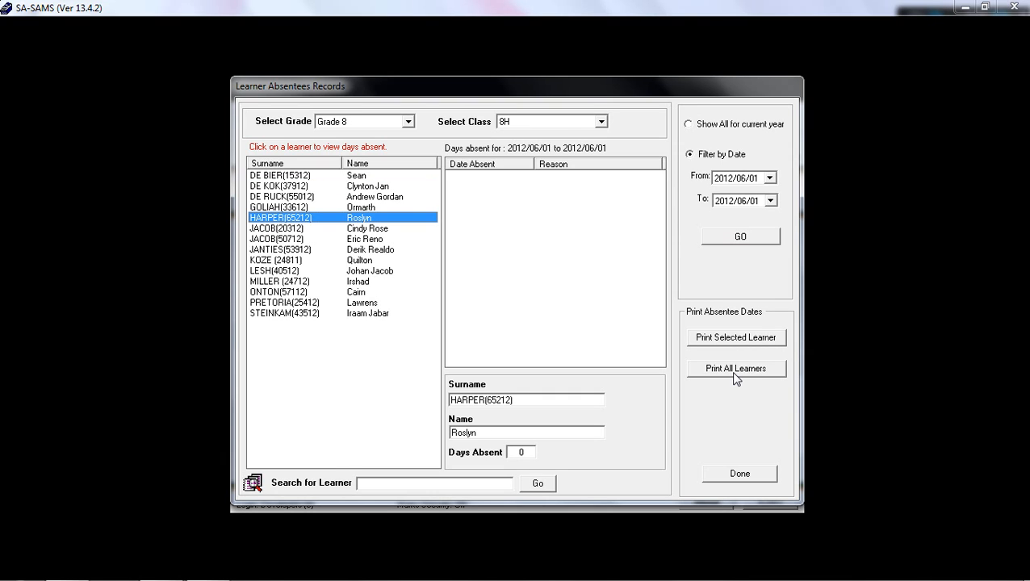
left_click(739, 476)
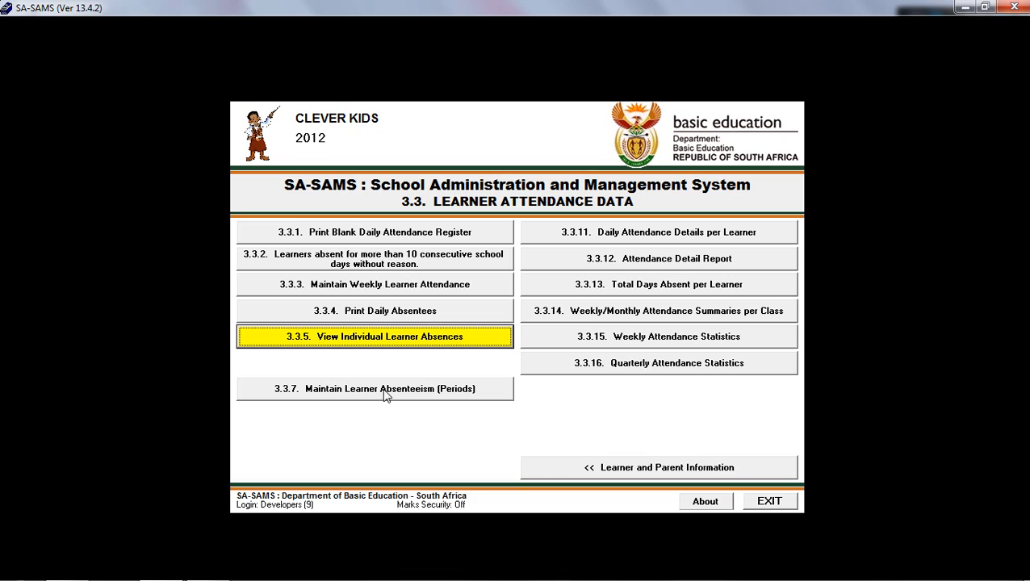
- Open Maintain Learner Absenteeism (Periods), and select Term1 and Week 01 : 2012/01/13
left_click(488, 396)
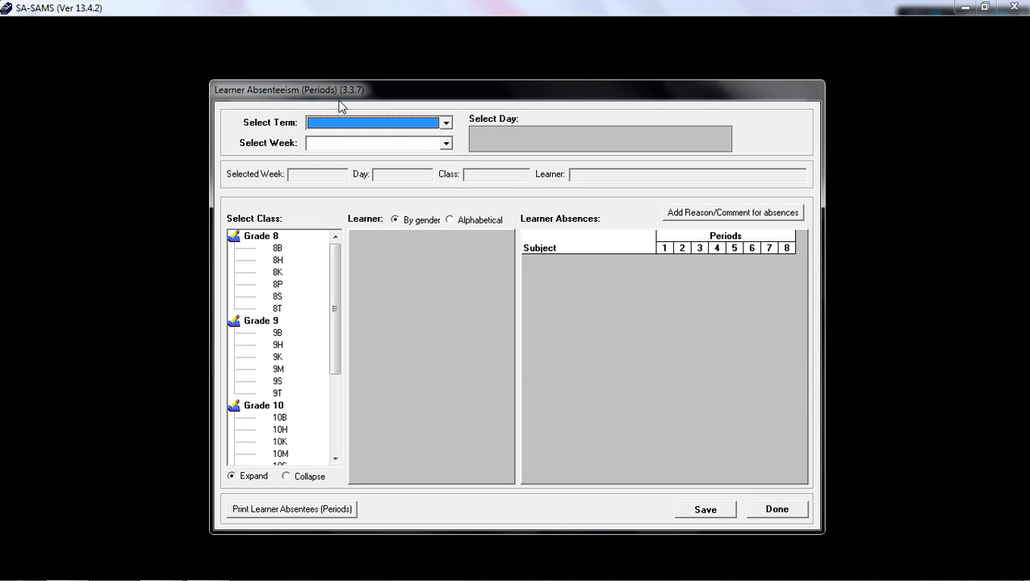
left_click(446, 121)
left_click(428, 136)
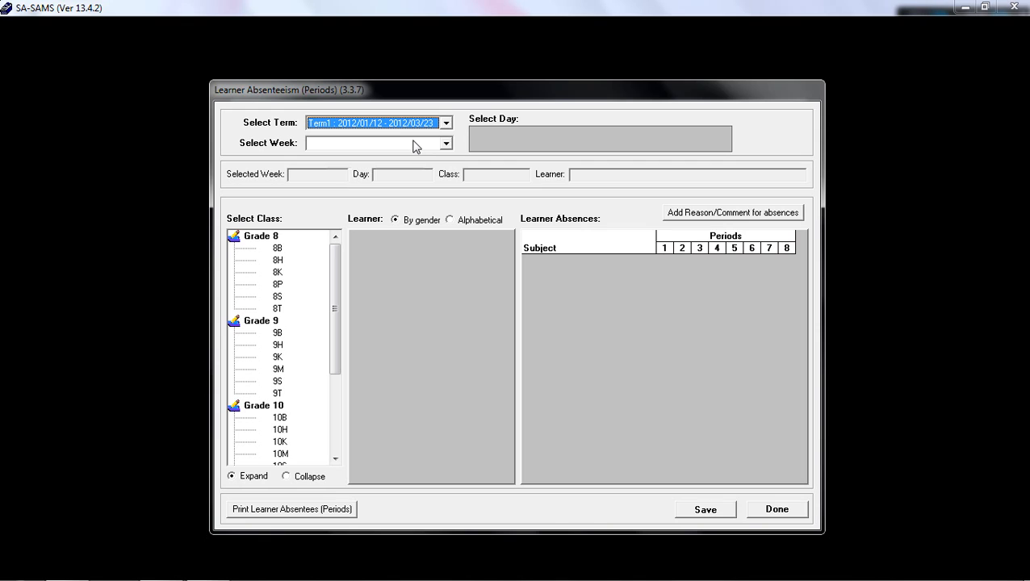
left_click(446, 143)
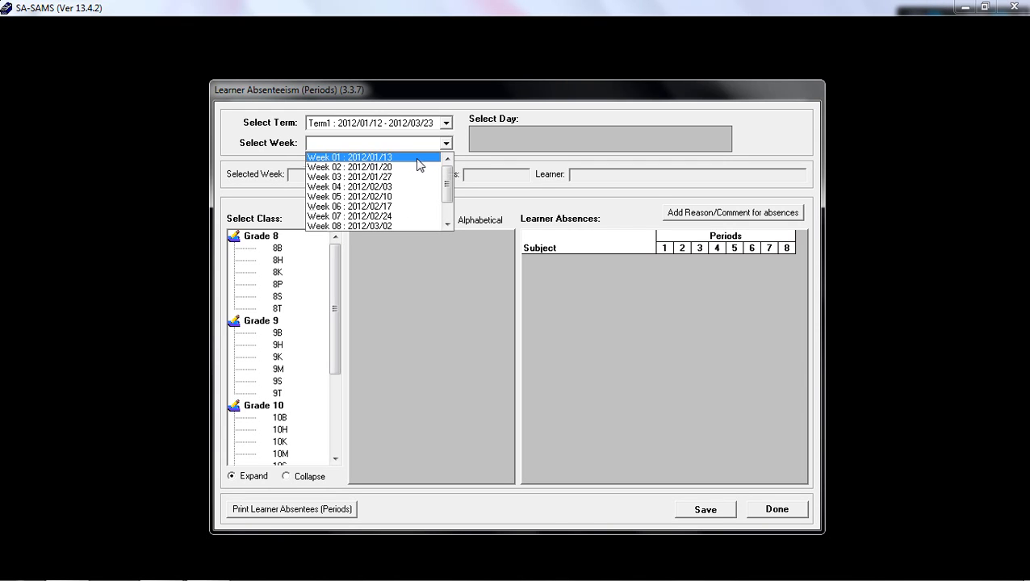
left_click(395, 159)
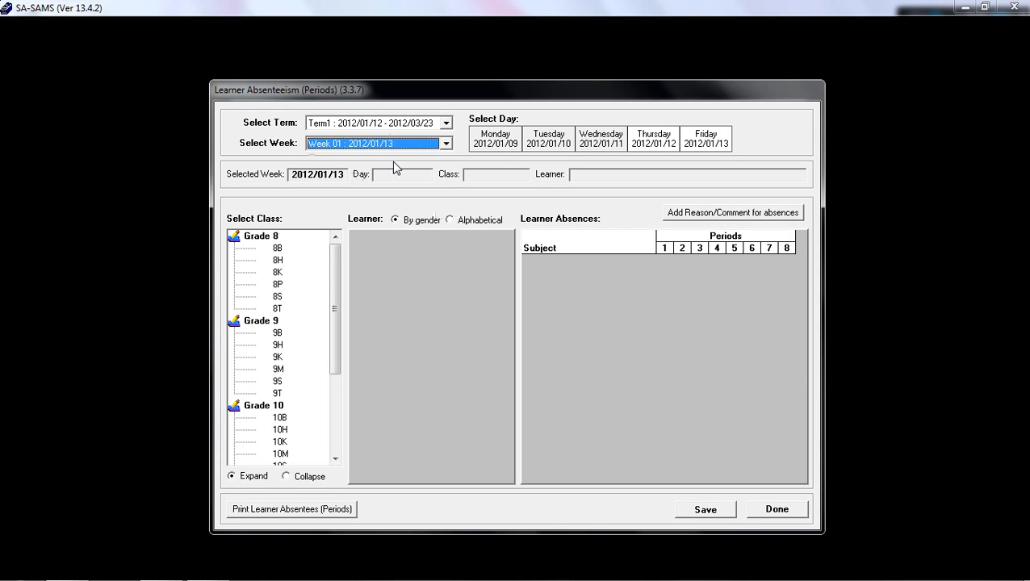
- Try to select Monday 2012/01/09 as the day and load class 8B
left_click(508, 143)
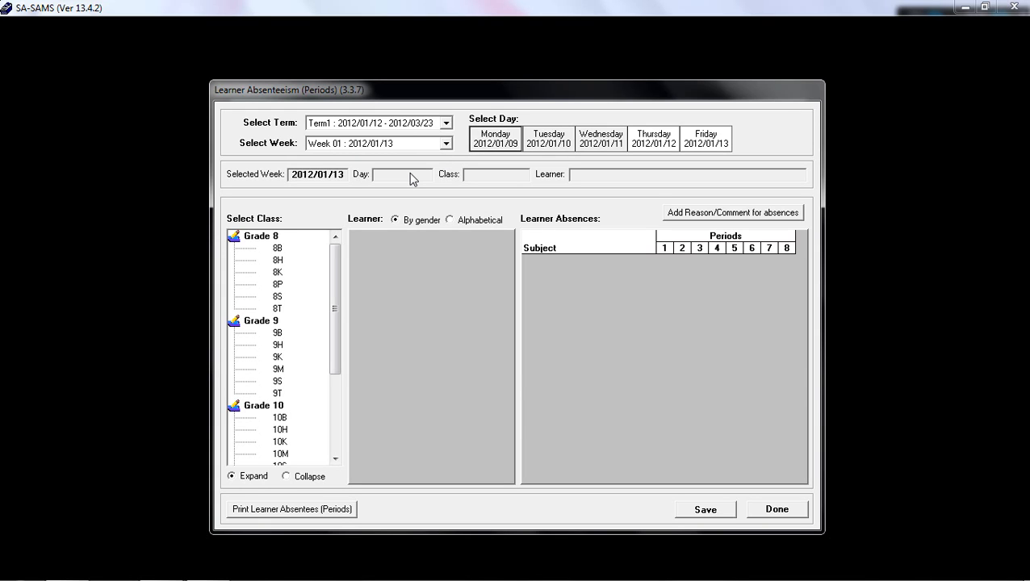
left_click(277, 249)
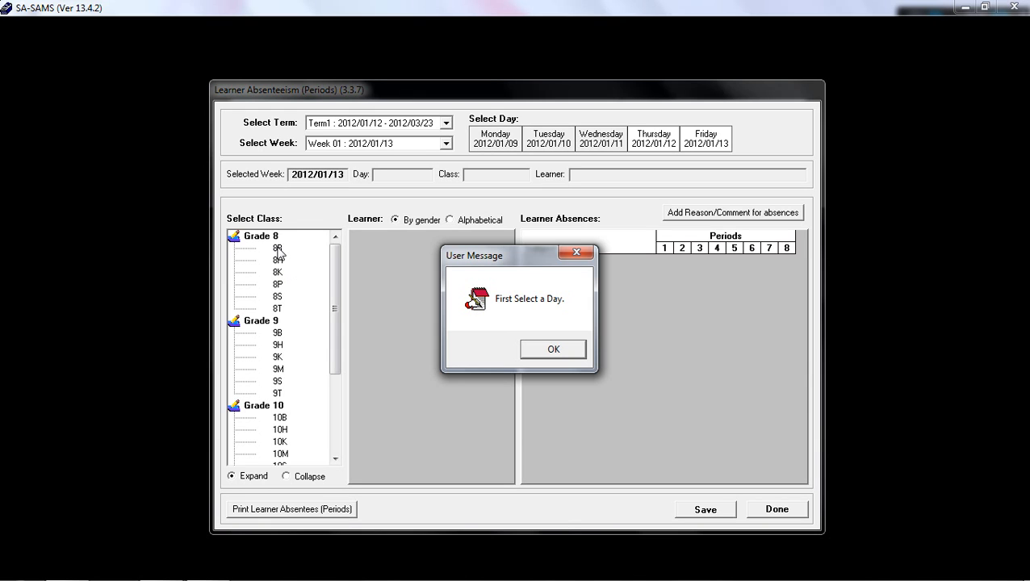
left_click(552, 349)
left_click(488, 138)
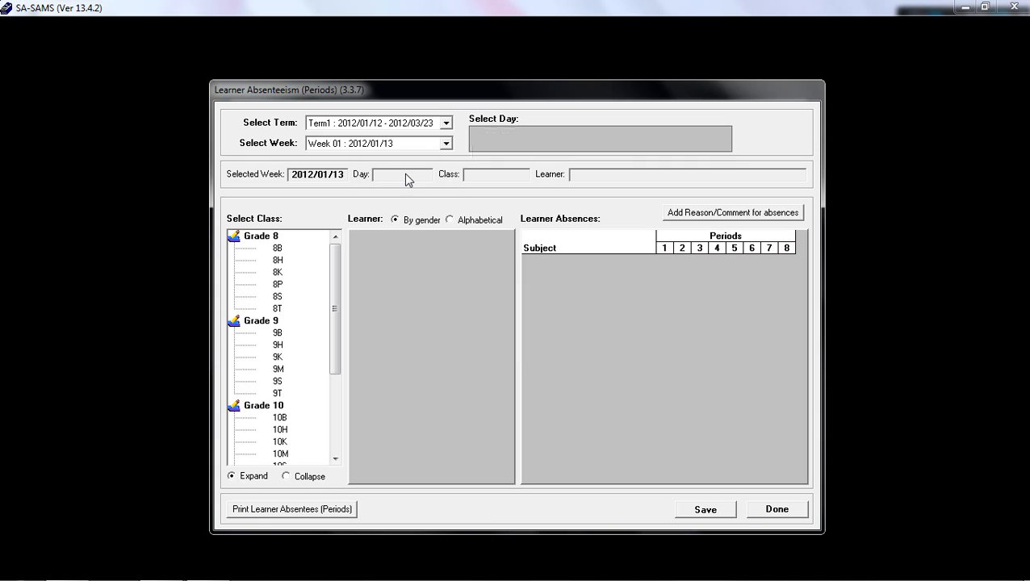
- Select Monday 2012/01/23 in Week 03, load class 8B, and show the first learner's absences by subject and period
left_click(491, 138)
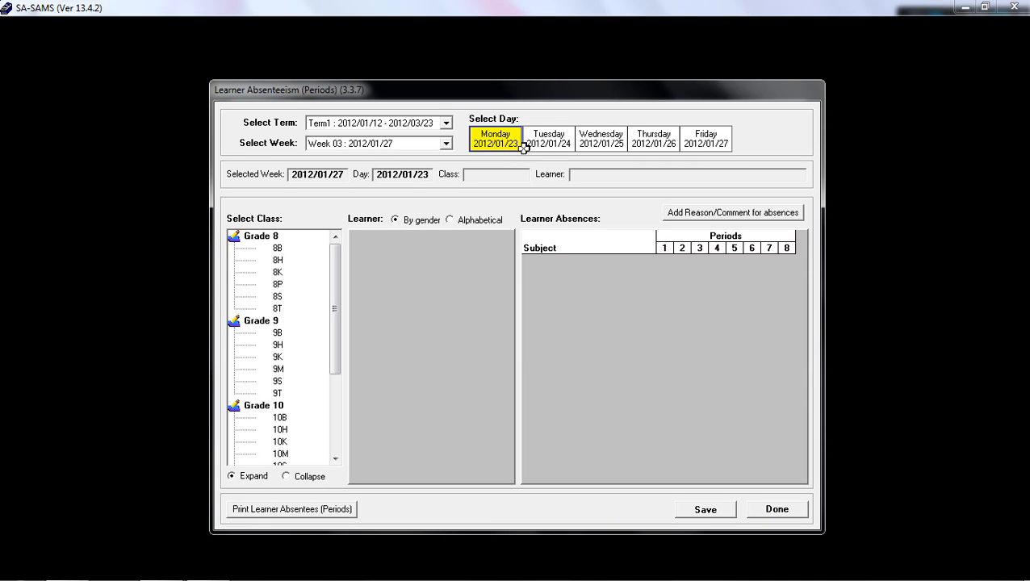
left_click(277, 249)
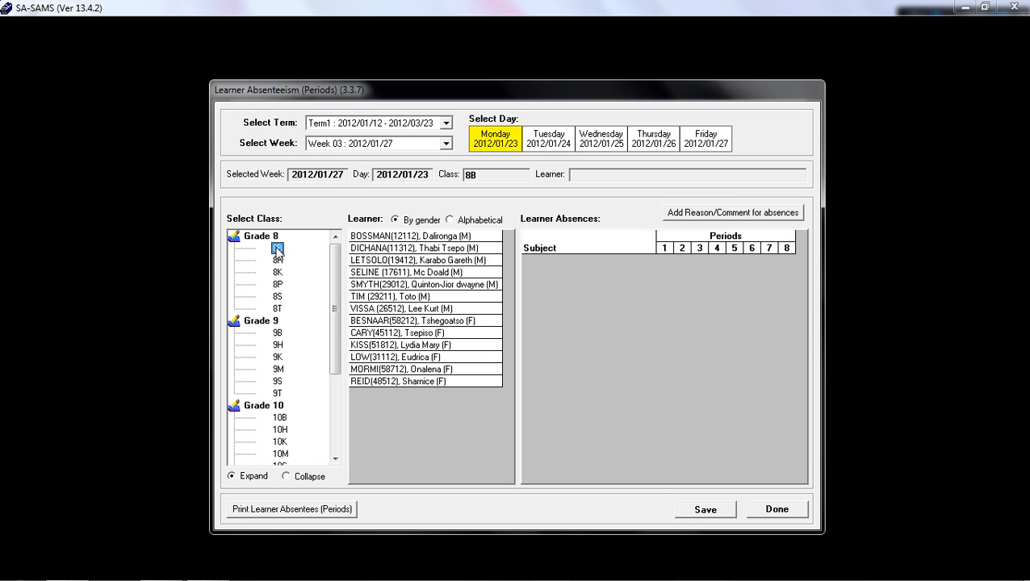
left_click(403, 250)
left_click(387, 237)
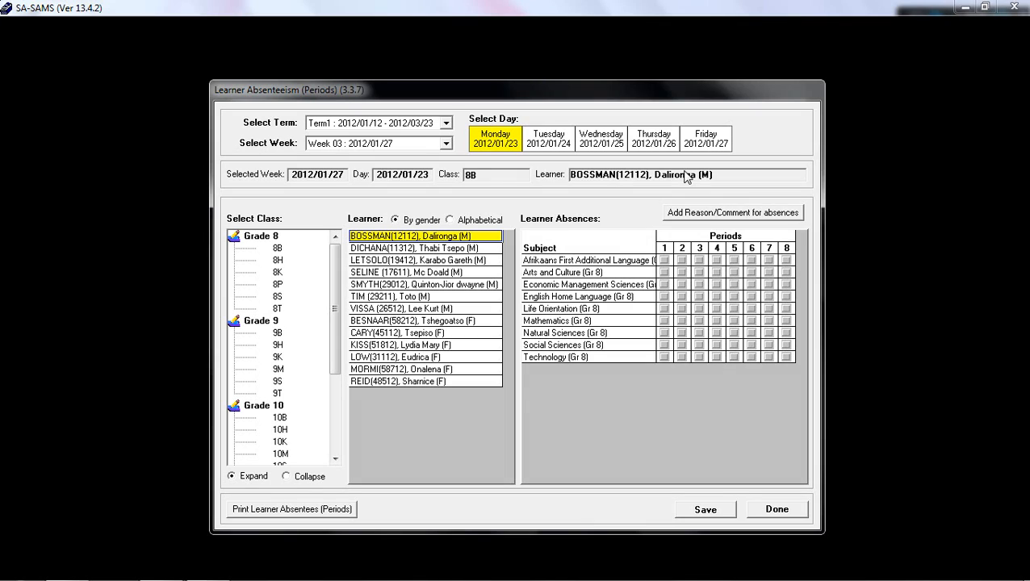
- Mark the first learner absent from English Home Language (Gr 8) in periods 1 and 4 on Monday 2012/01/23
left_click(558, 260)
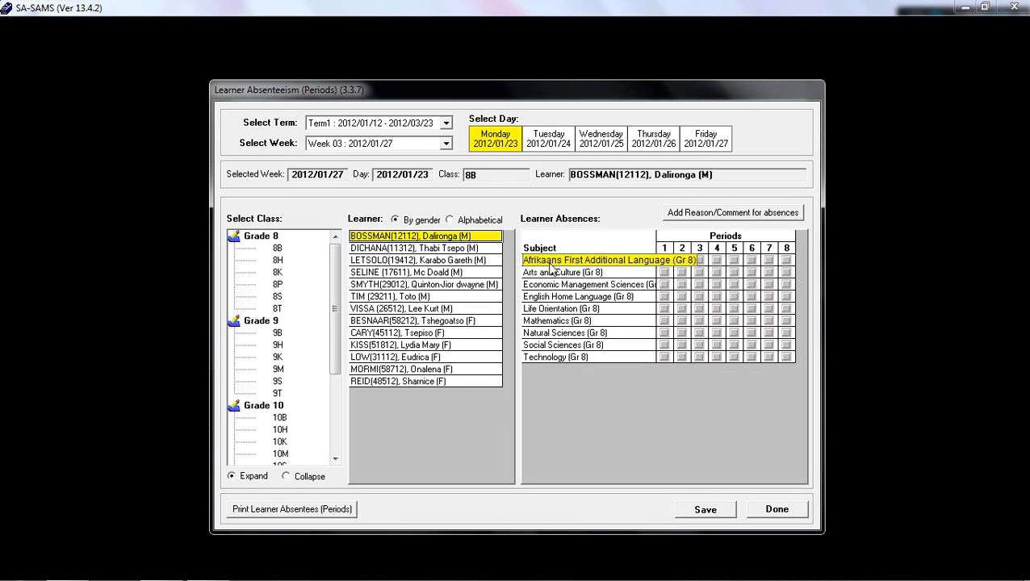
left_click(664, 261)
left_click(663, 260)
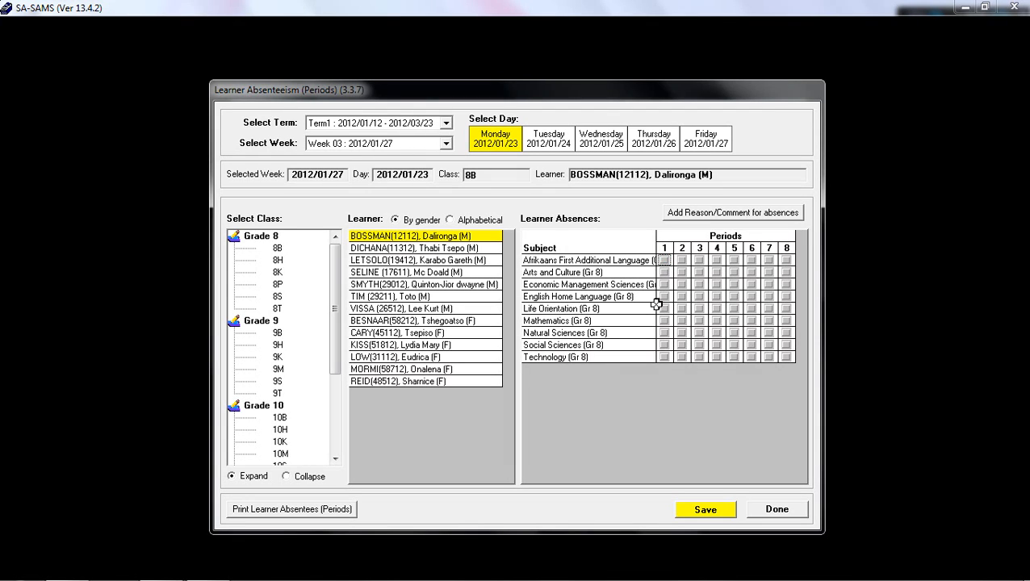
left_click(664, 297)
left_click(717, 297)
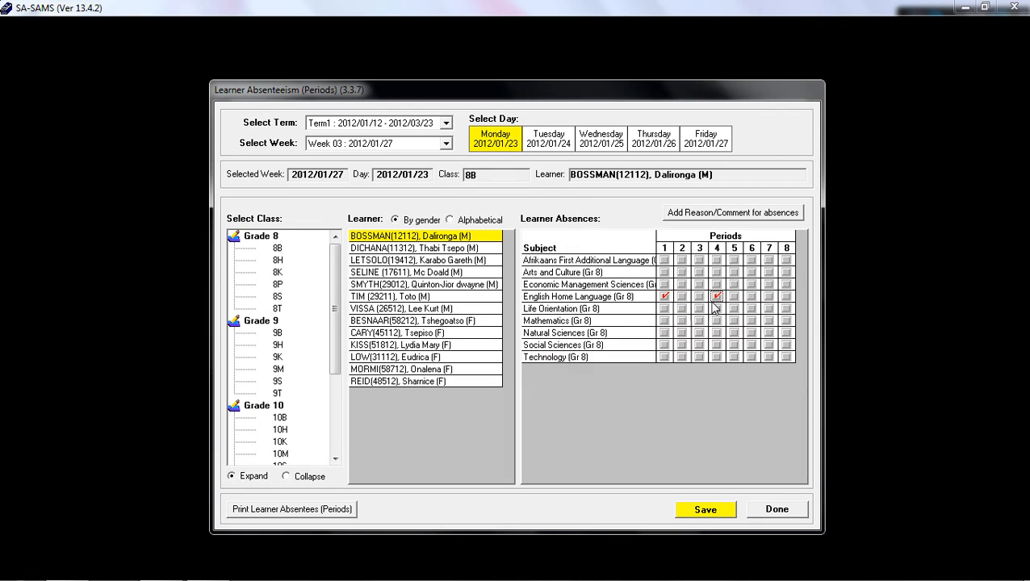
left_click(717, 297)
- Try to add a reason for the absences, and save and close the learner's period absences
left_click(774, 215)
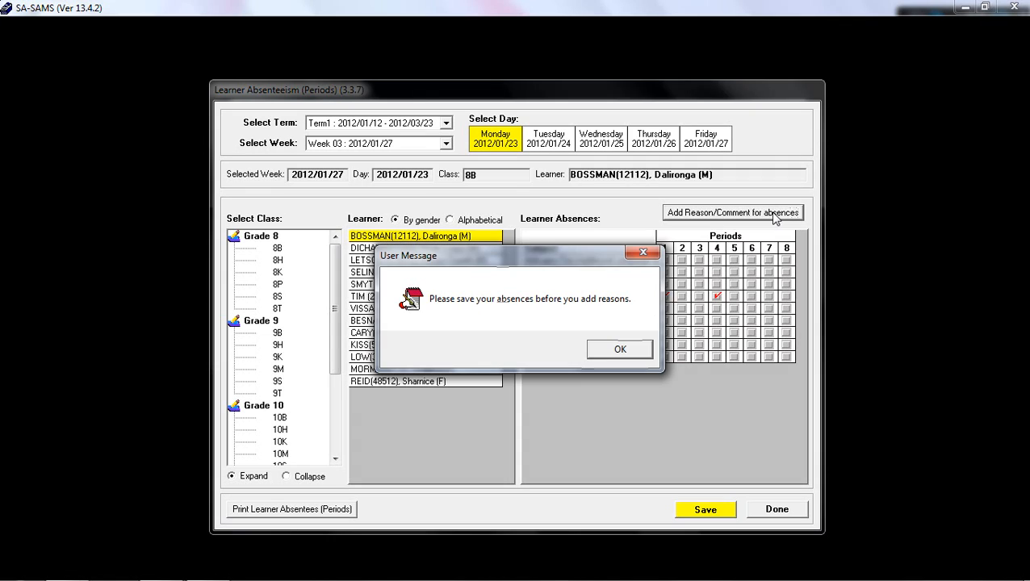
left_click(639, 352)
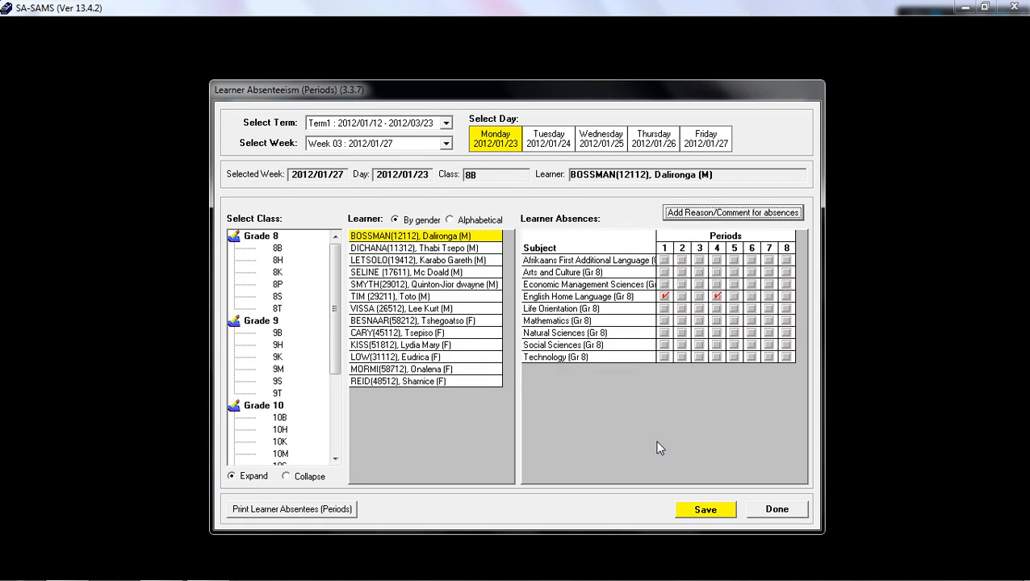
left_click(704, 510)
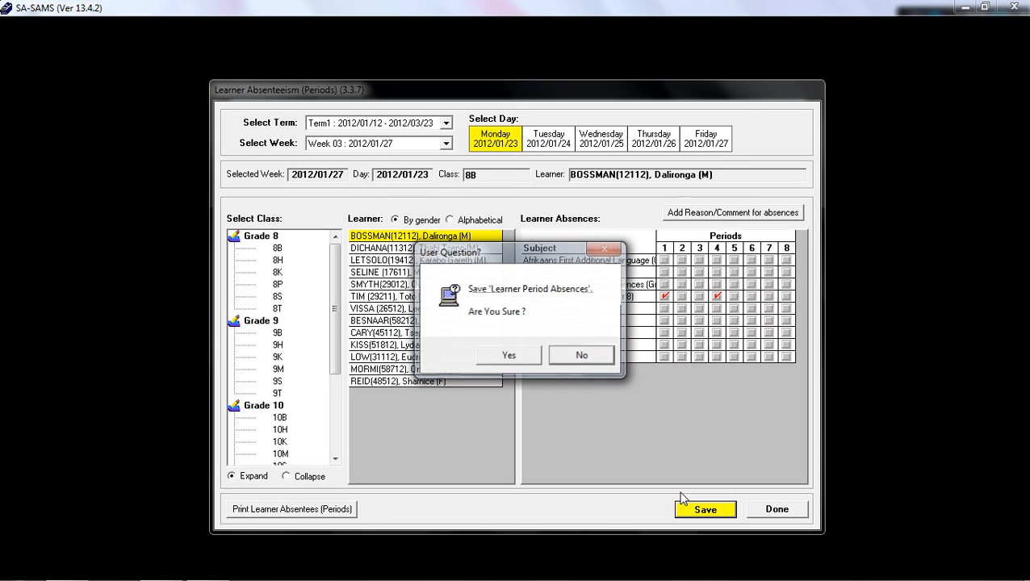
left_click(525, 359)
left_click(587, 350)
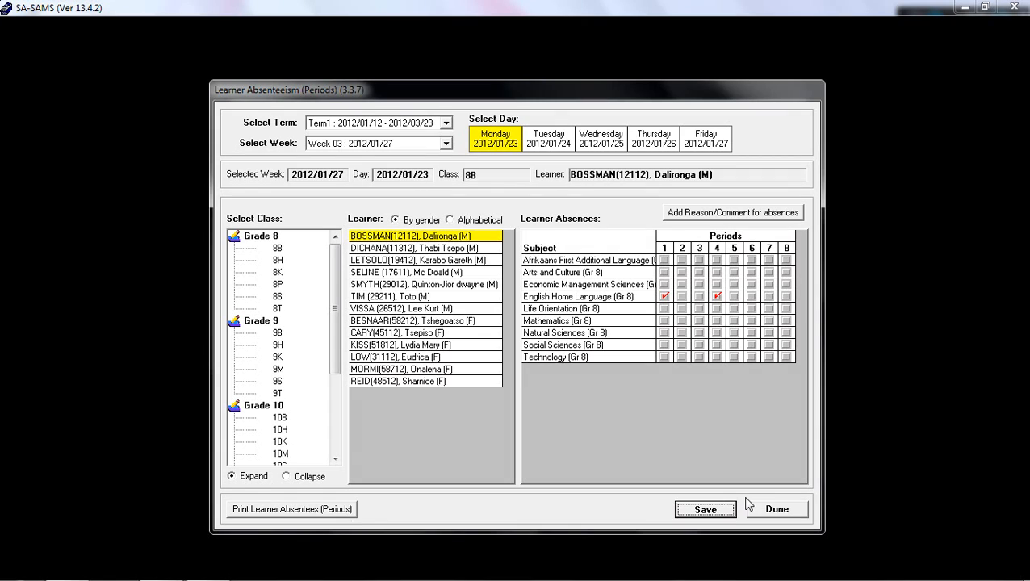
left_click(755, 512)
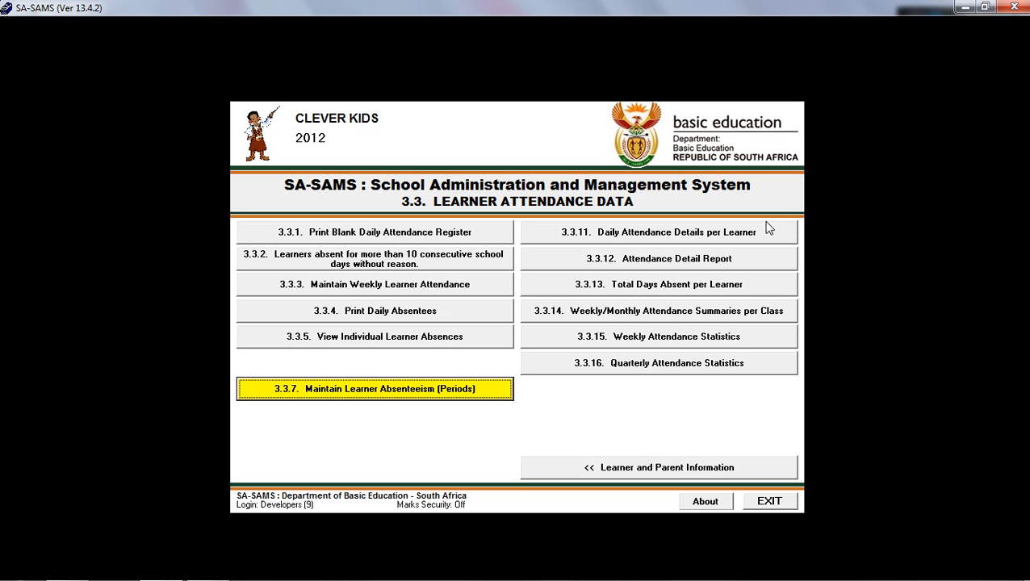
- Examine the print options of Daily Attendance Details per Learner: weekly with week ending 2012/01/27, between two dates, and all; close without printing
left_click(762, 239)
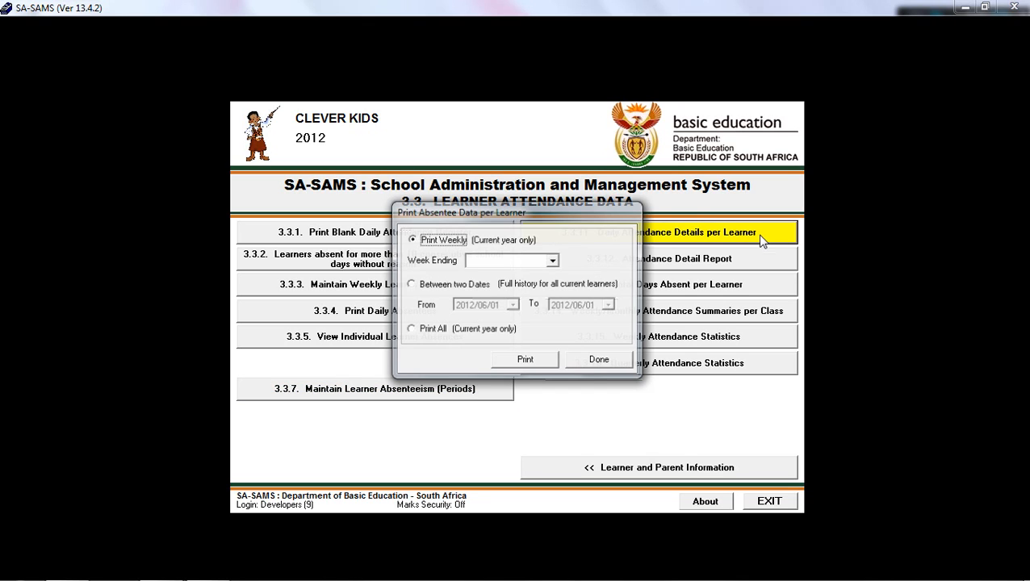
left_click(554, 260)
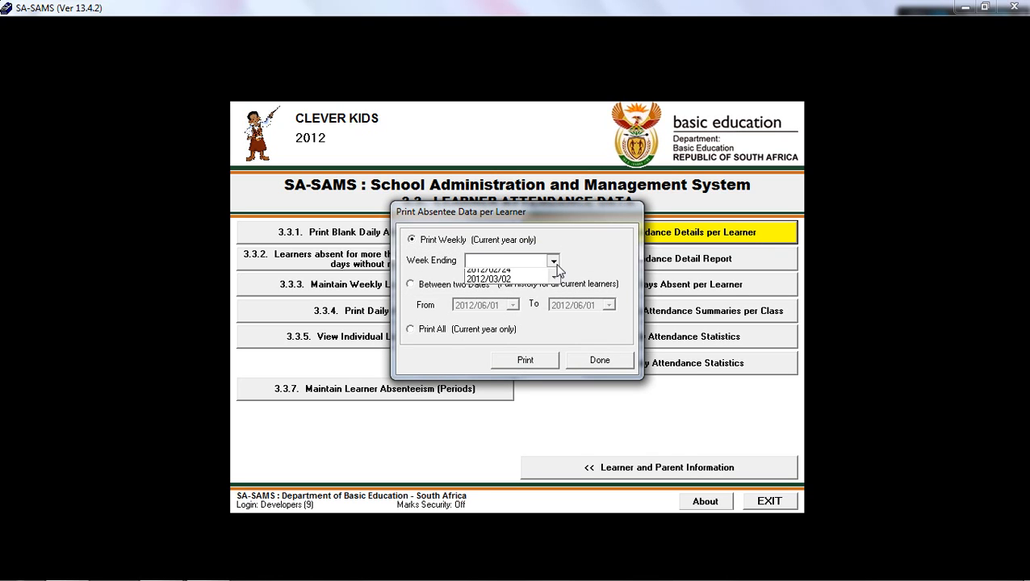
left_click(556, 292)
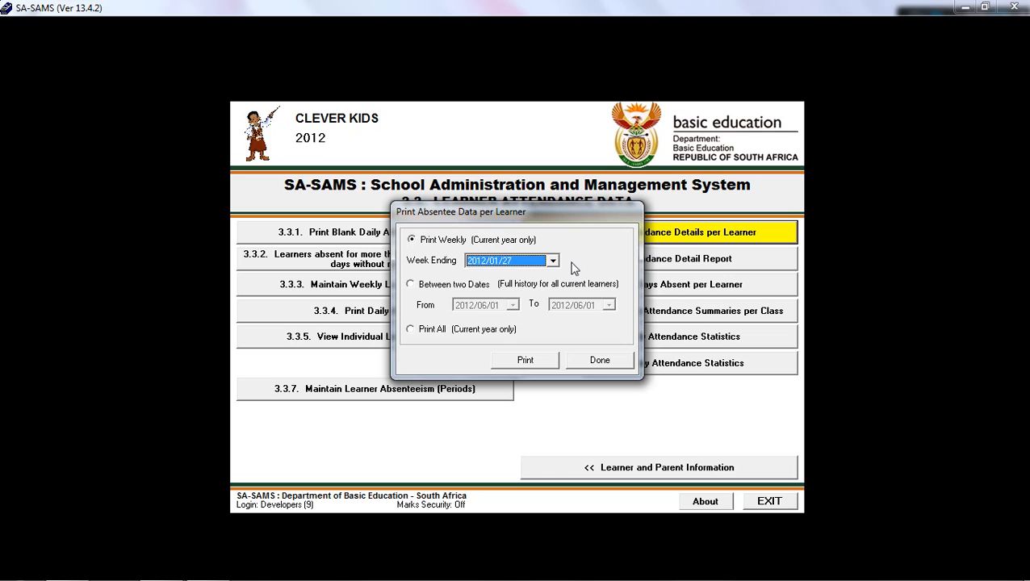
left_click(421, 286)
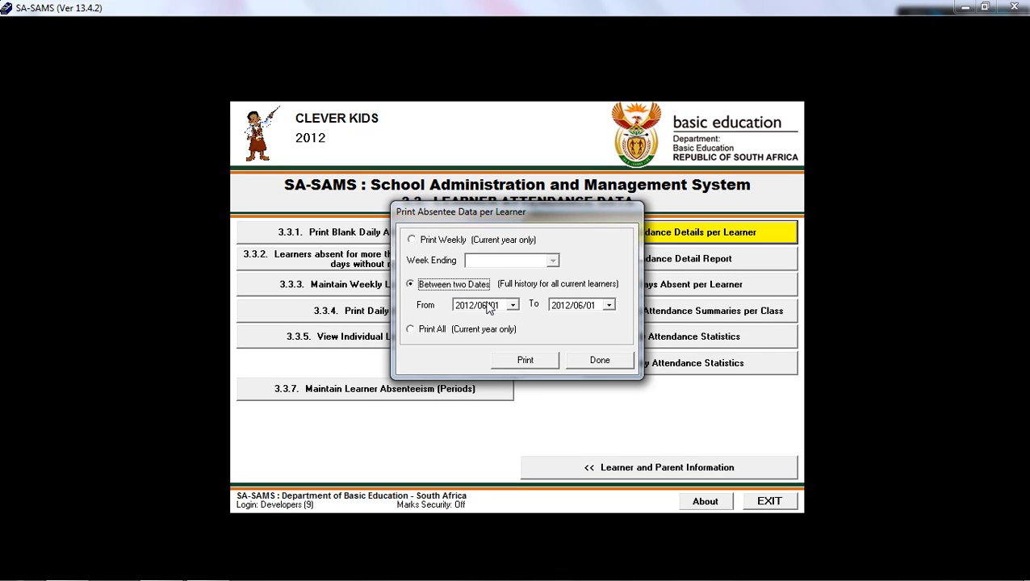
left_click(413, 331)
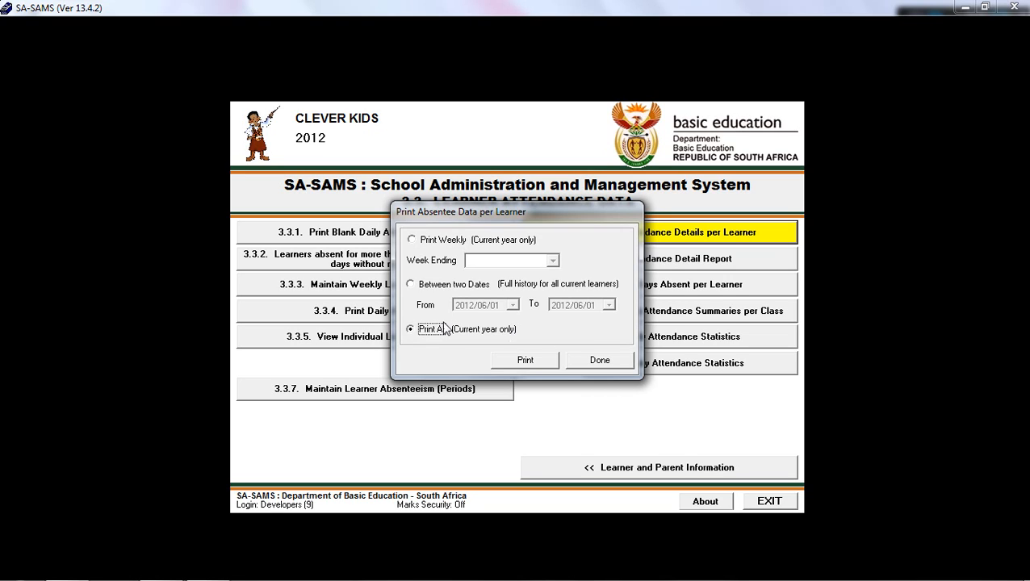
key("Up")
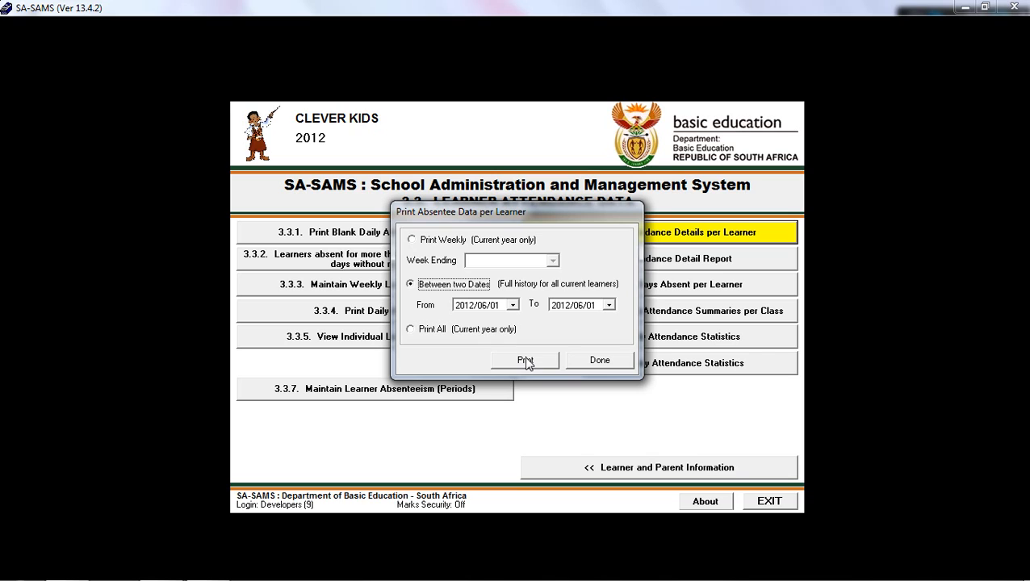
left_click(594, 363)
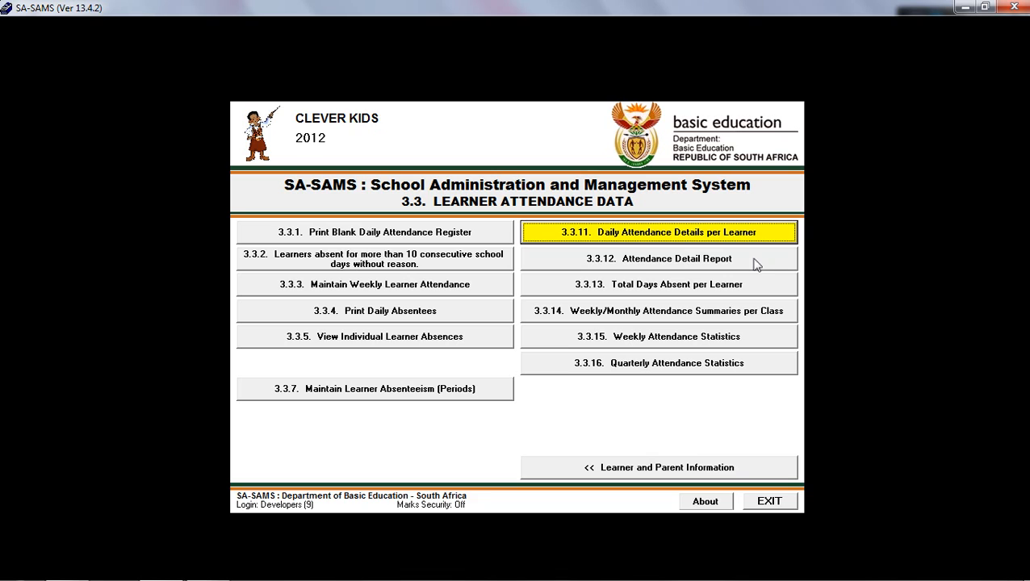
- Examine the Attendance Detail Report's period choices (school term, weekly, between two dates) and learner choices (by grade, class, learner), and close it without printing
left_click(756, 260)
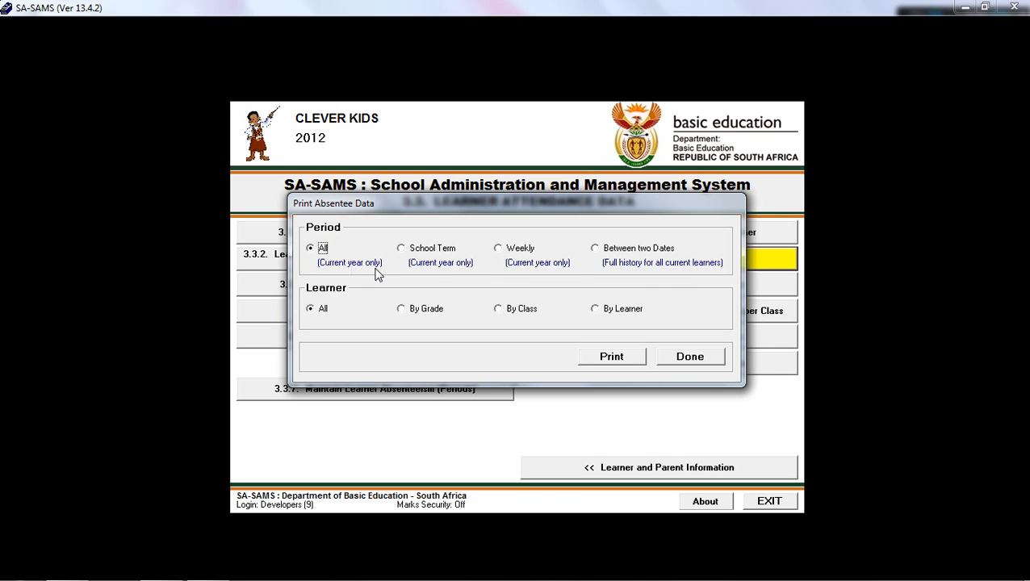
left_click(402, 248)
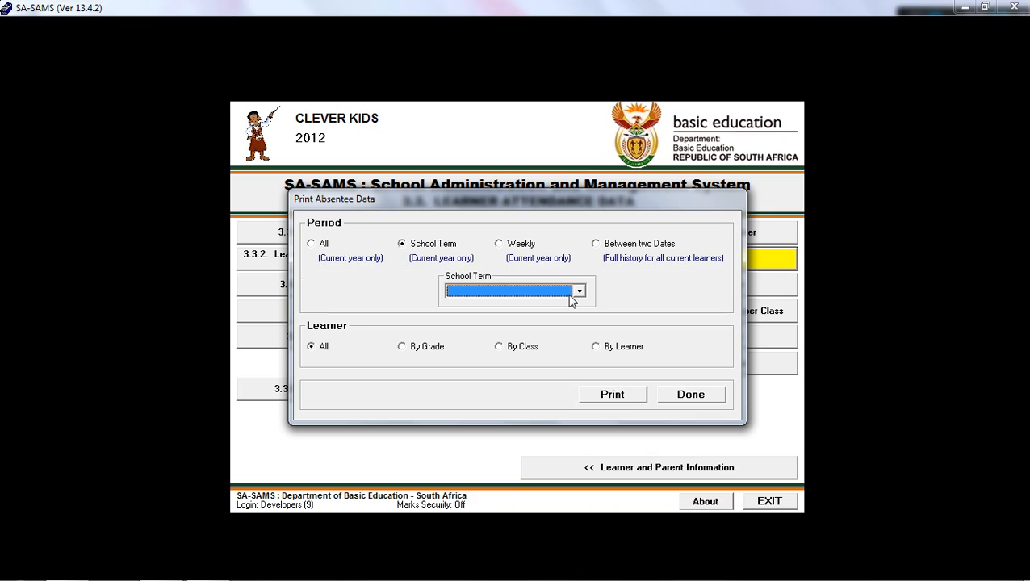
left_click(498, 244)
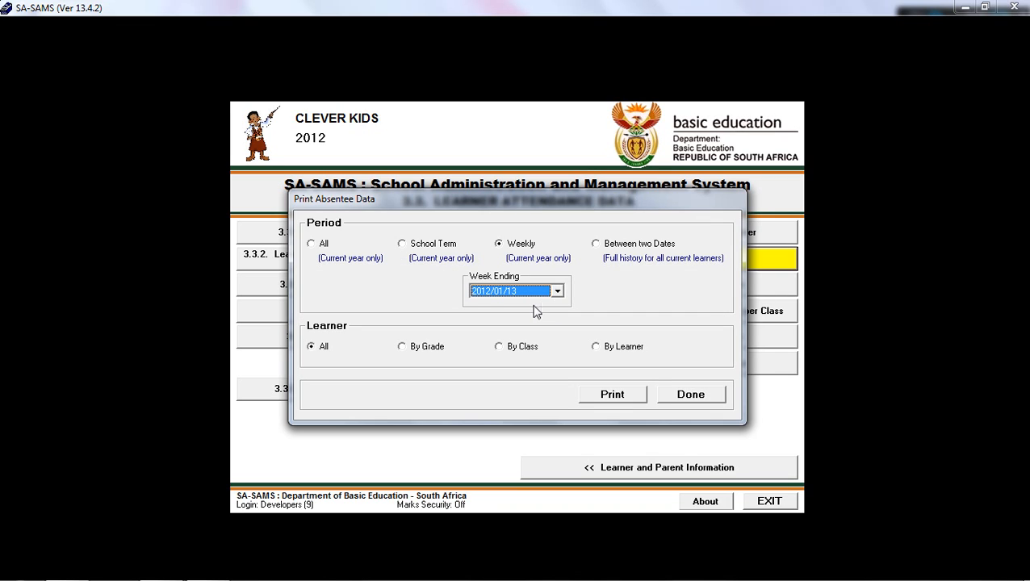
left_click(596, 244)
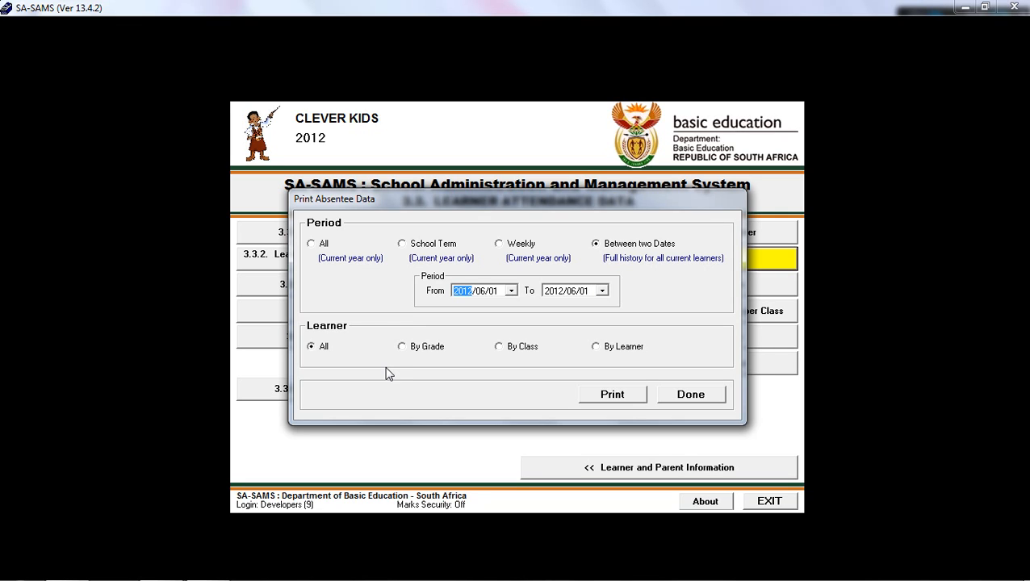
left_click(404, 347)
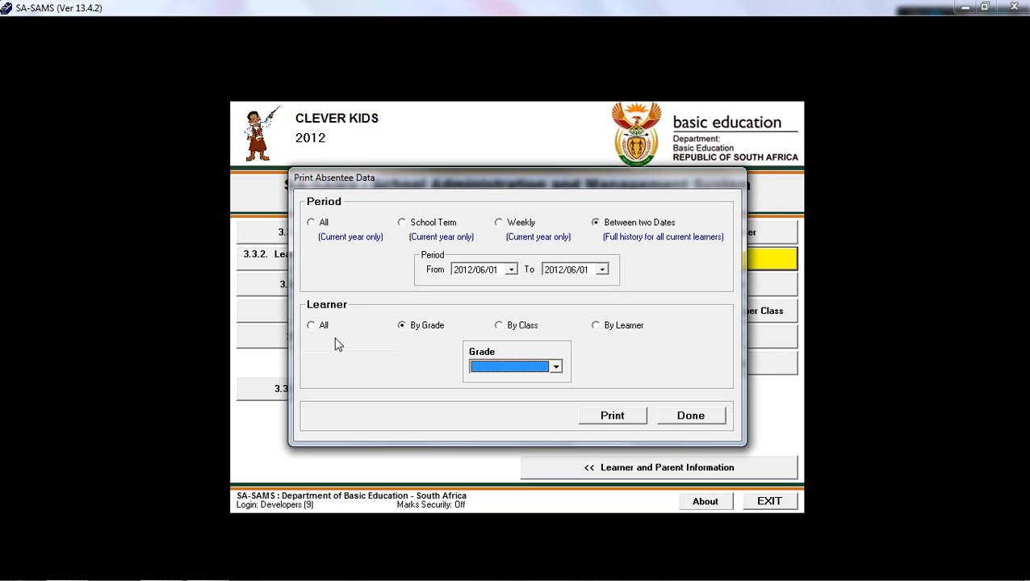
left_click(509, 326)
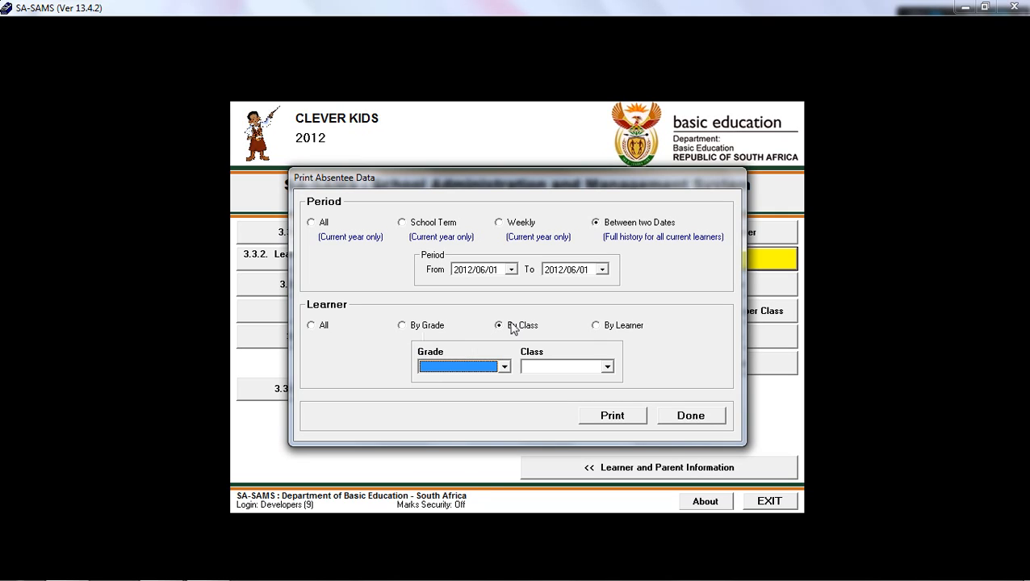
left_click(635, 331)
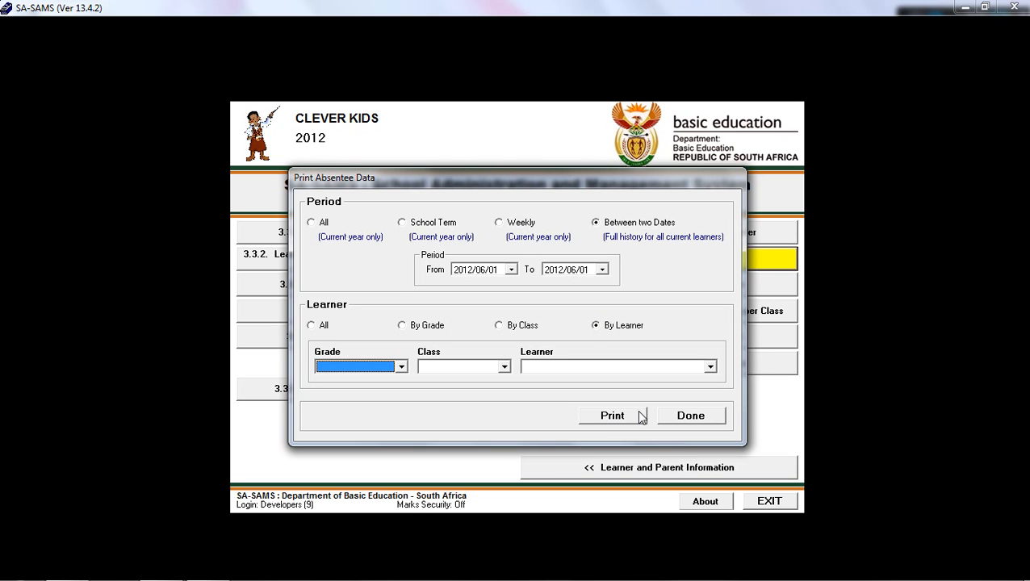
left_click(702, 419)
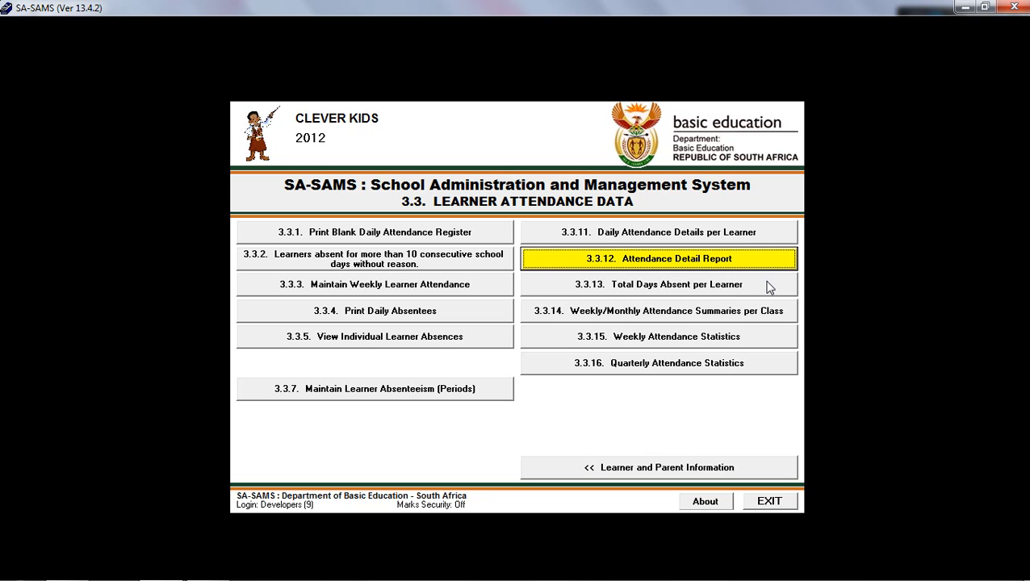
- Review the February and between-two-dates options of Total Days Absent per Learner, and the Weekly/Monthly Attendance Summaries per Class options, without printing
left_click(767, 289)
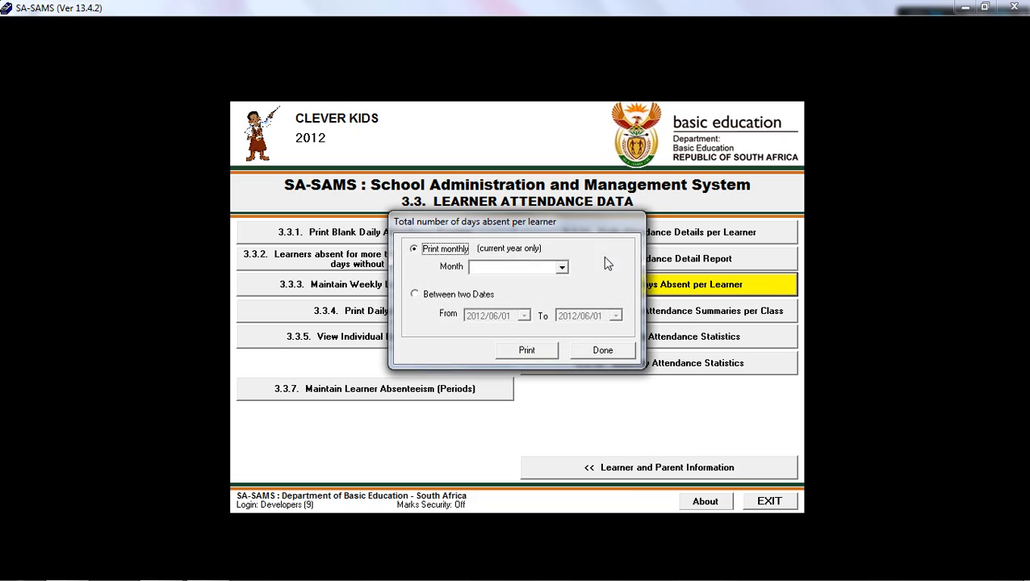
left_click(558, 268)
left_click(539, 292)
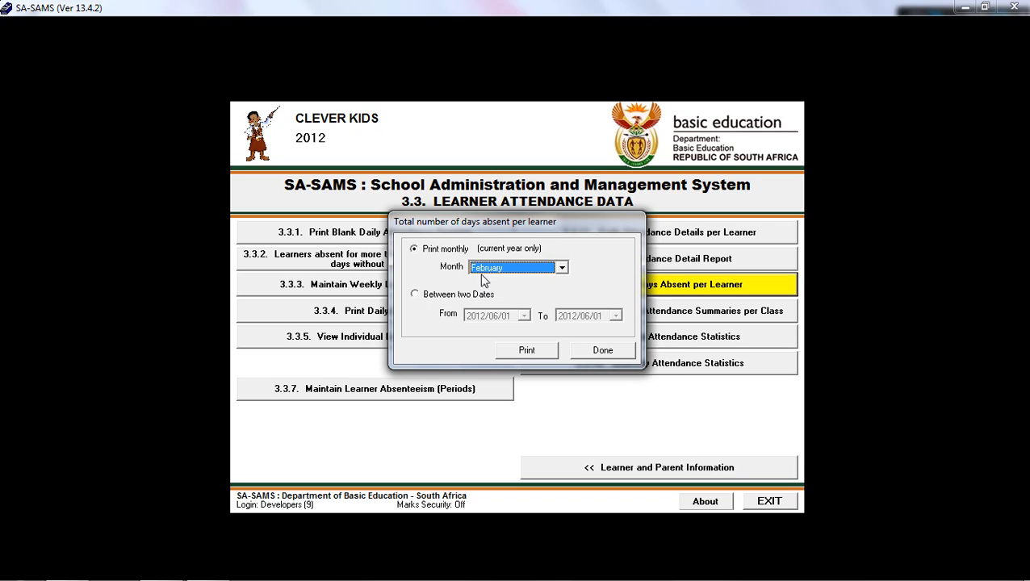
left_click(416, 295)
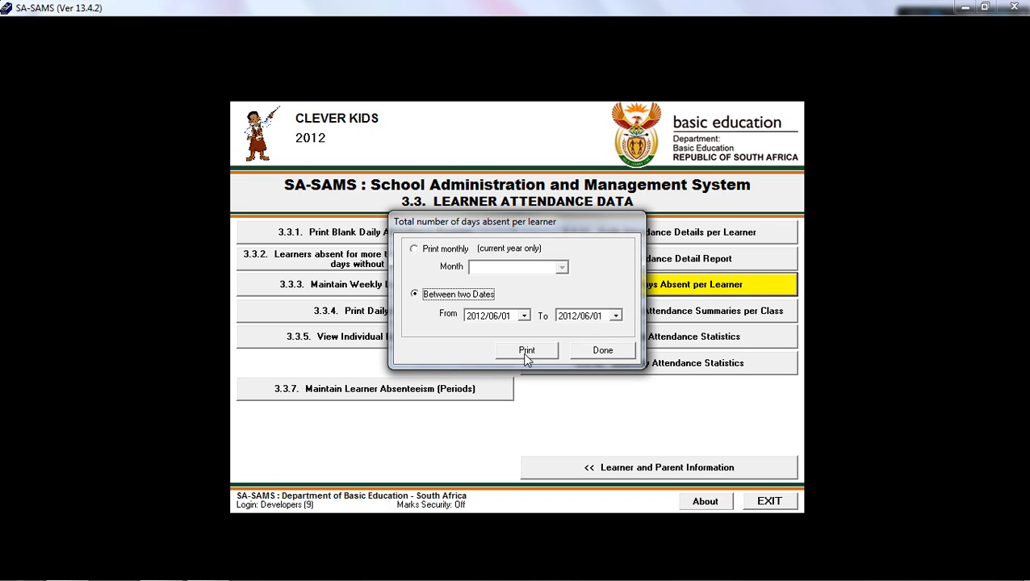
left_click(582, 354)
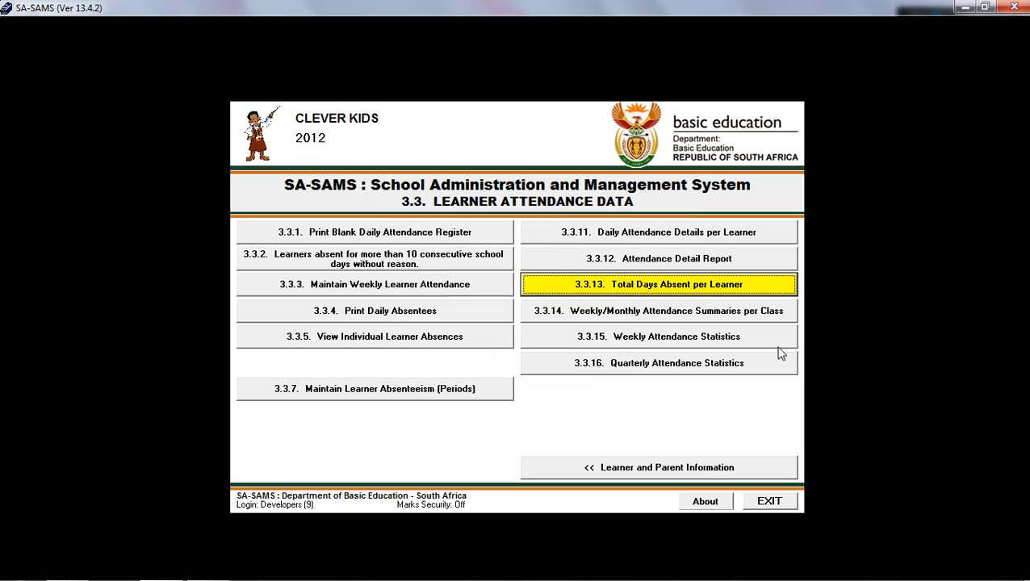
left_click(746, 316)
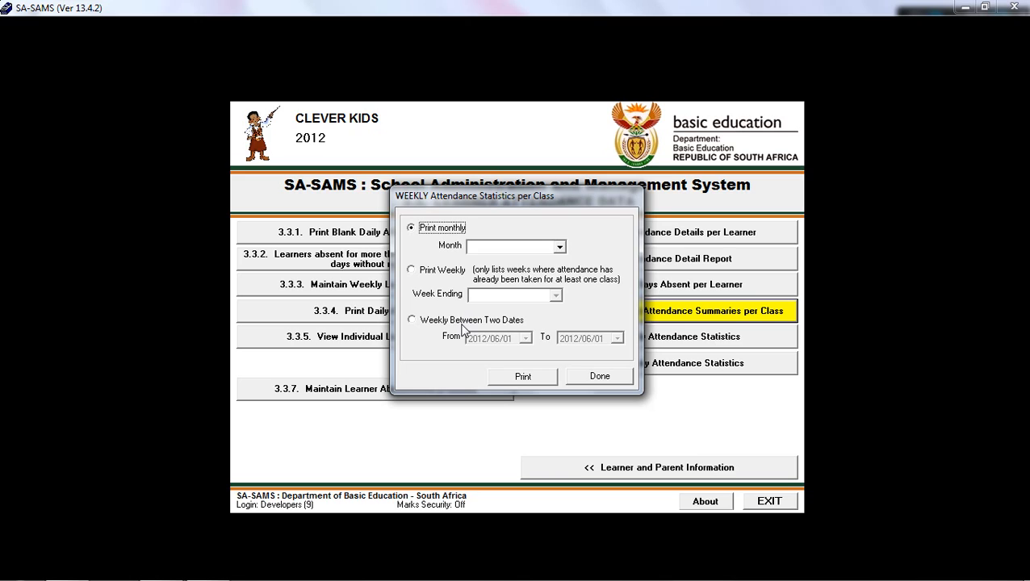
left_click(598, 380)
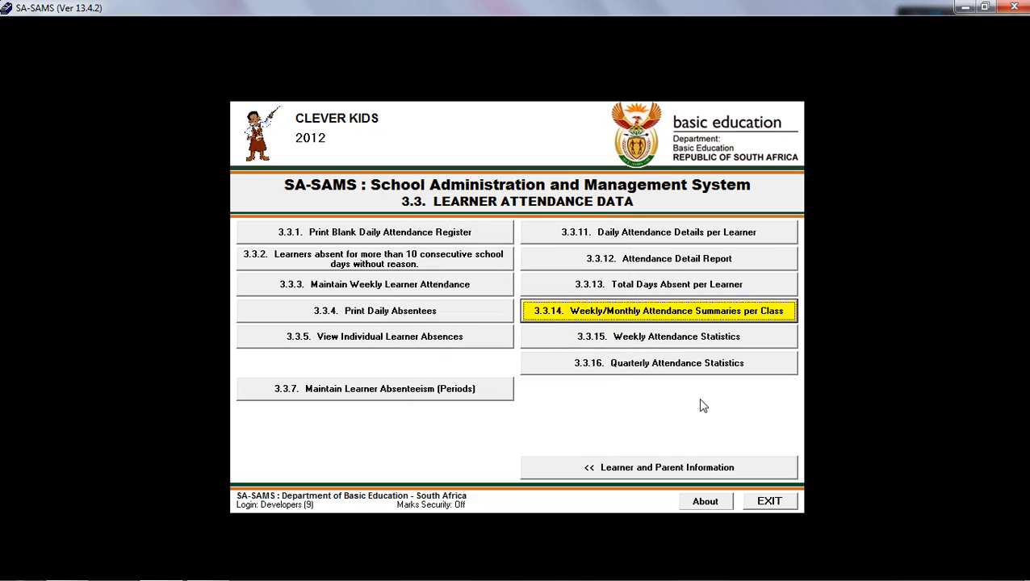
- View the Weekly Attendance Statistics by grade for week 3 (4/27) of Term2, and close the weekly return
left_click(759, 341)
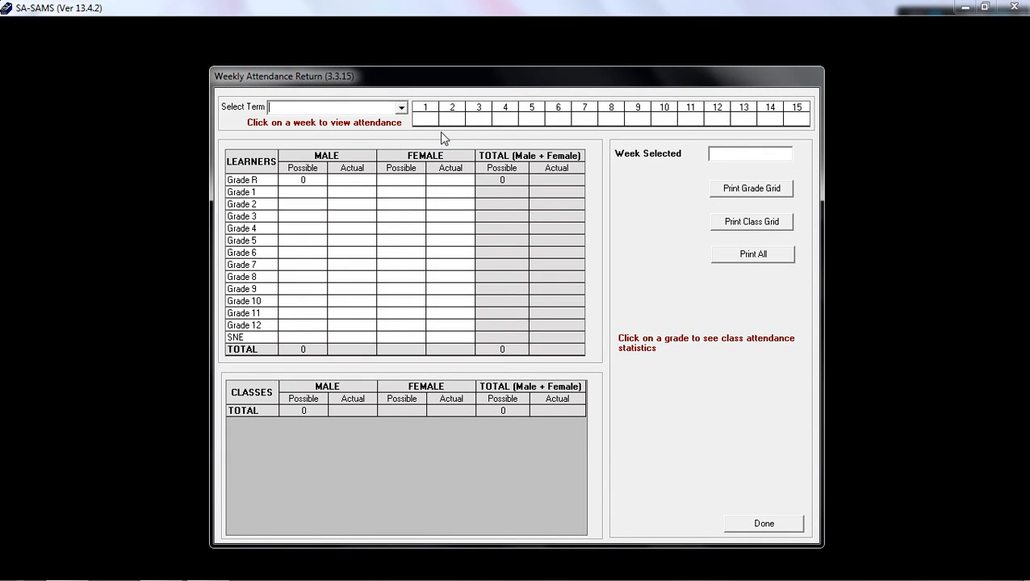
left_click(403, 109)
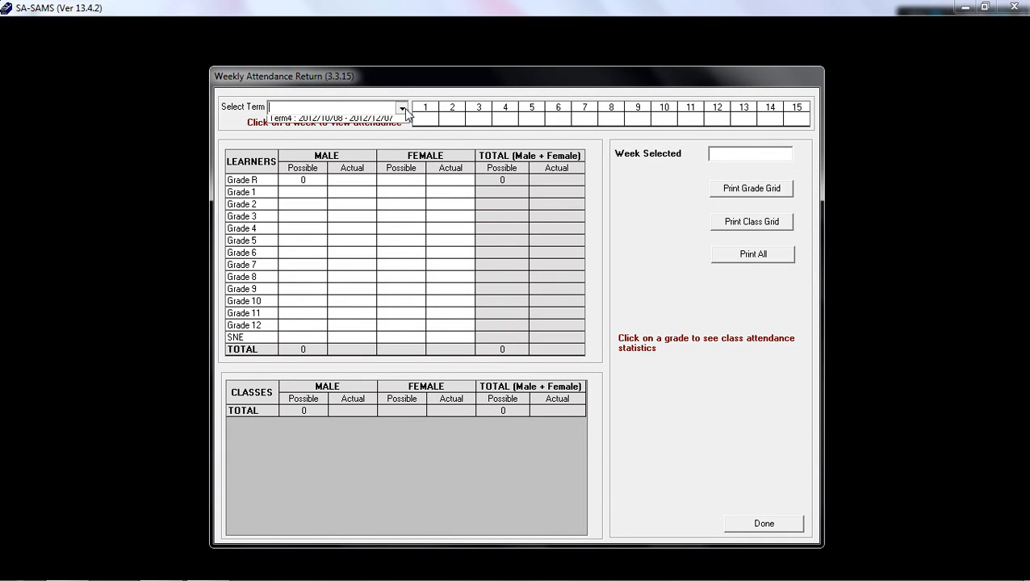
left_click(391, 132)
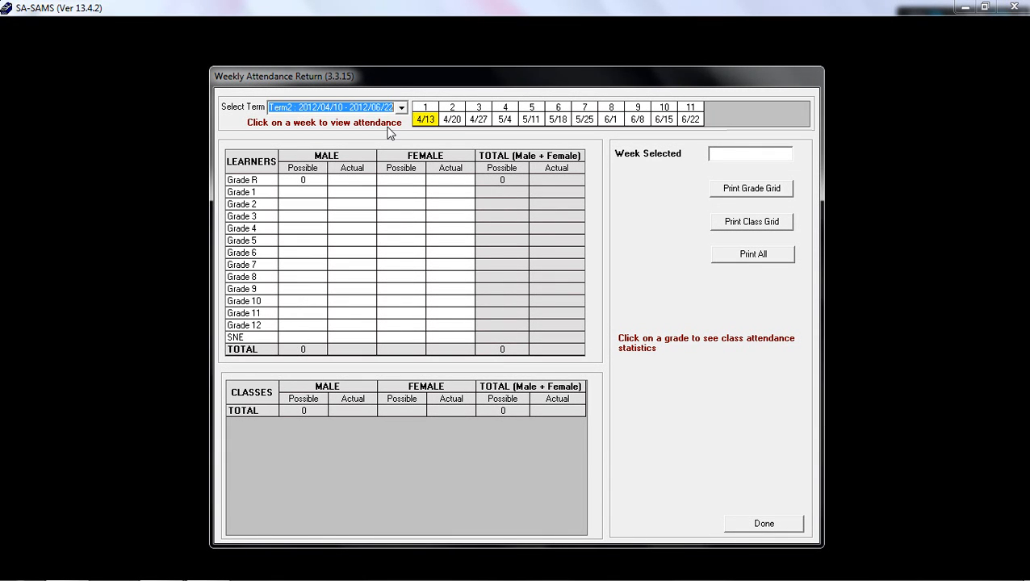
left_click(475, 119)
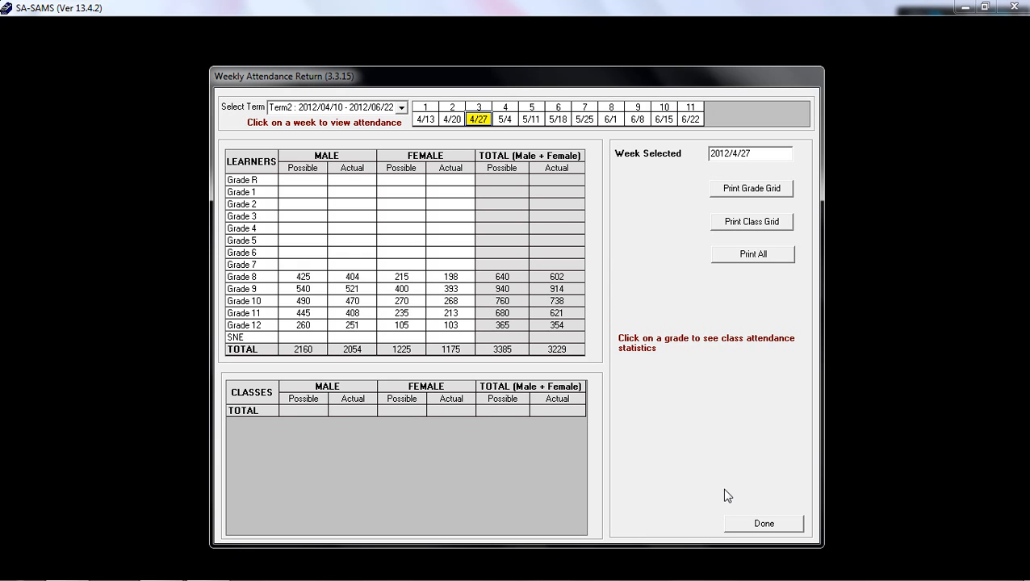
left_click(759, 522)
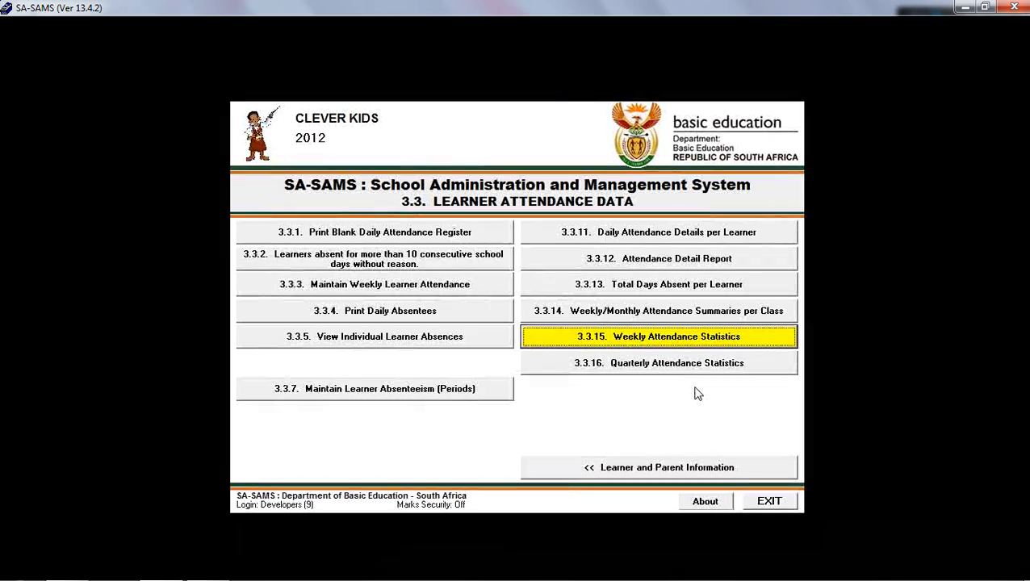
- Review the Quarterly Attendance Statistics options for 2012, including Percentage Summary and Quarterly Stats for 3rd Quarter, All Grades; return to Learner and Parent Information without printing
left_click(769, 368)
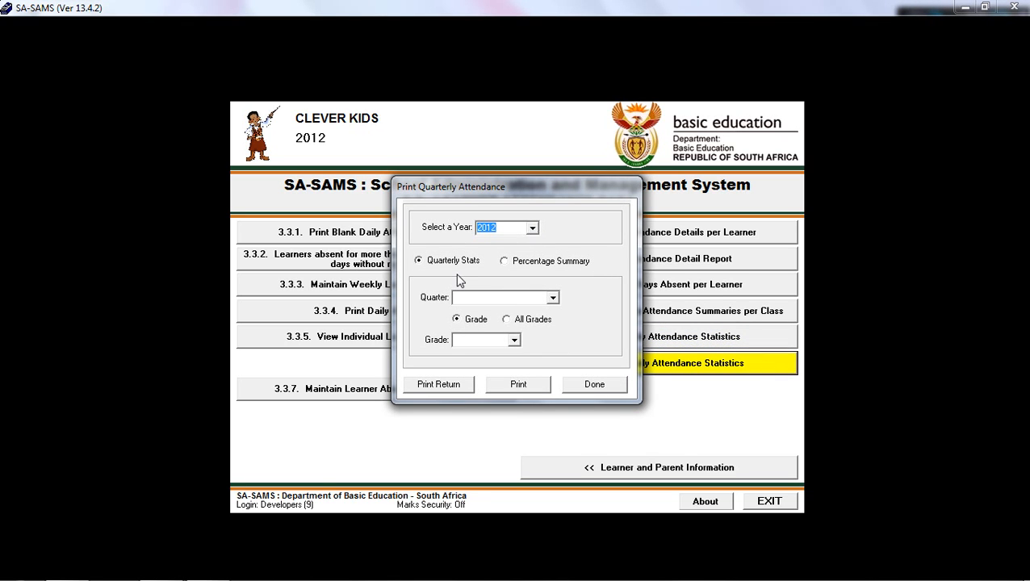
left_click(505, 261)
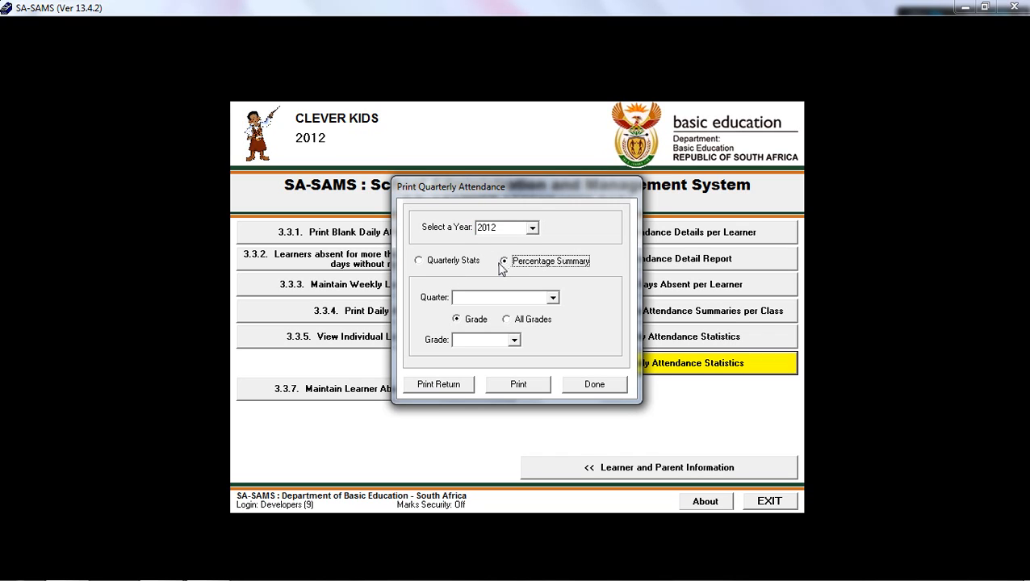
left_click(432, 267)
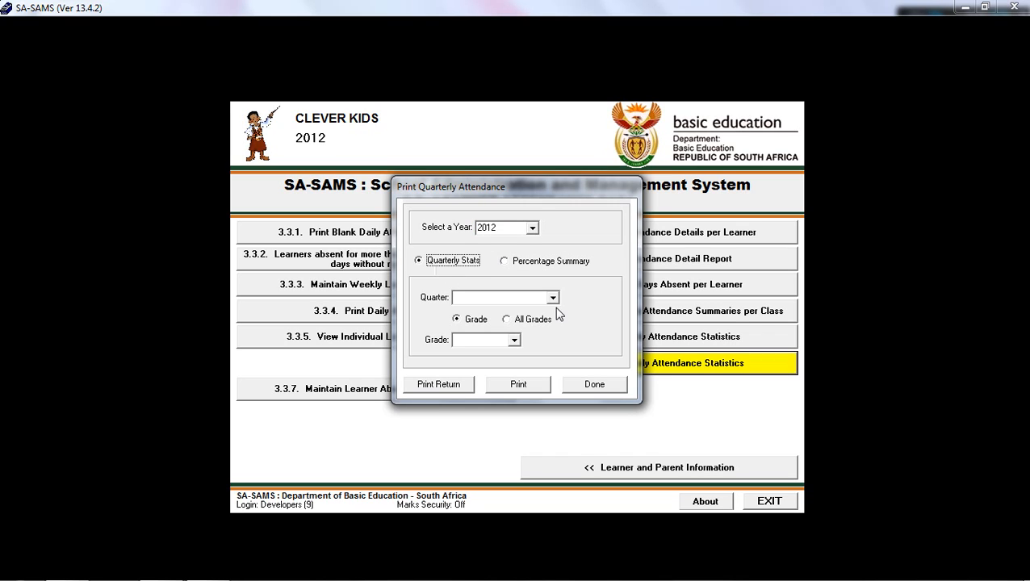
left_click(553, 298)
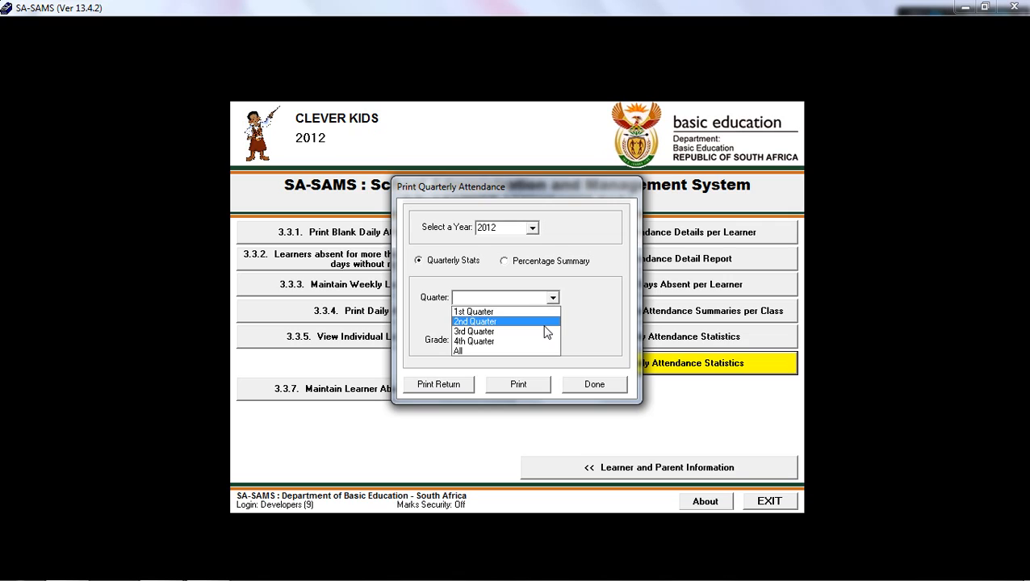
left_click(545, 331)
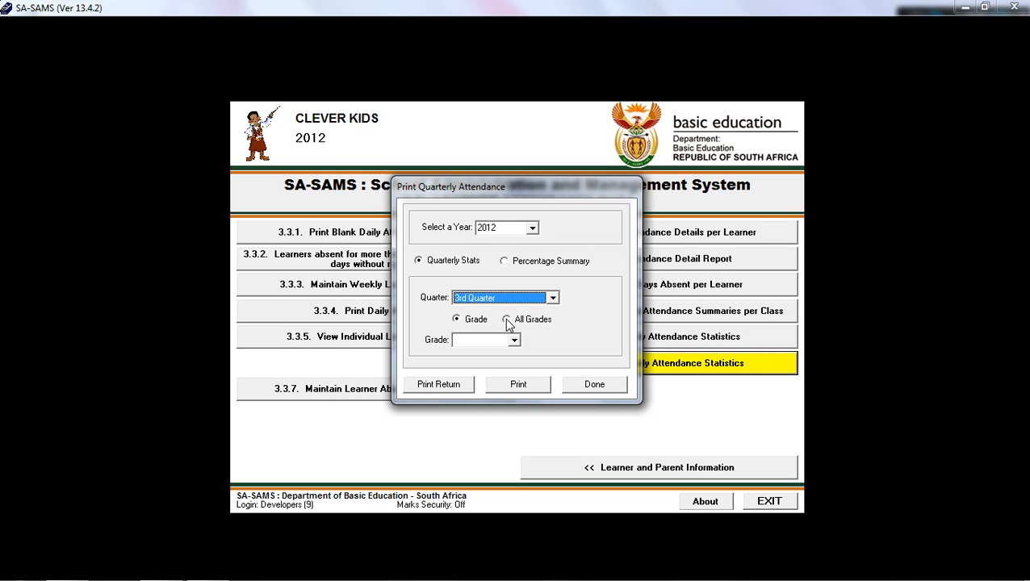
left_click(515, 323)
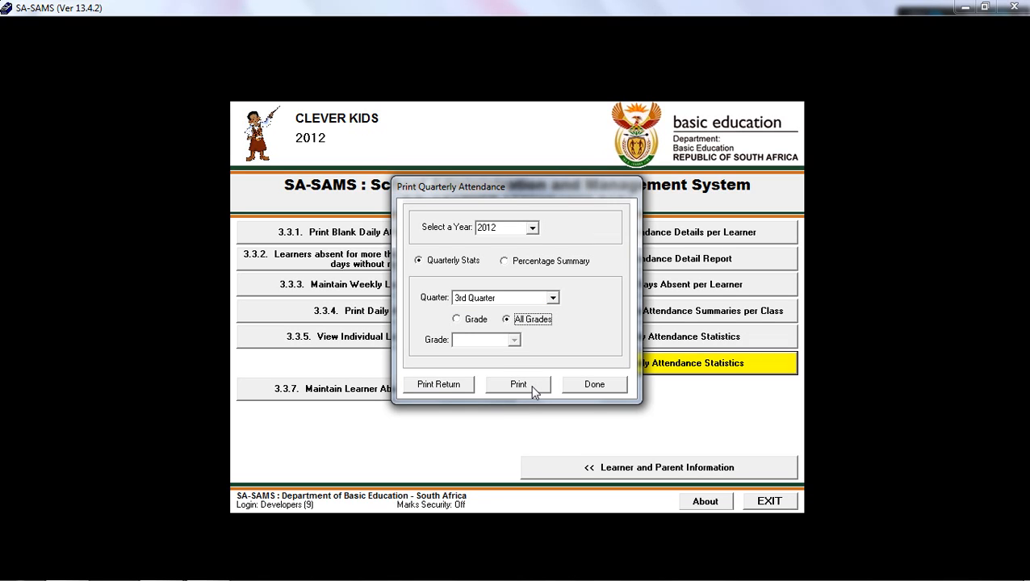
left_click(605, 388)
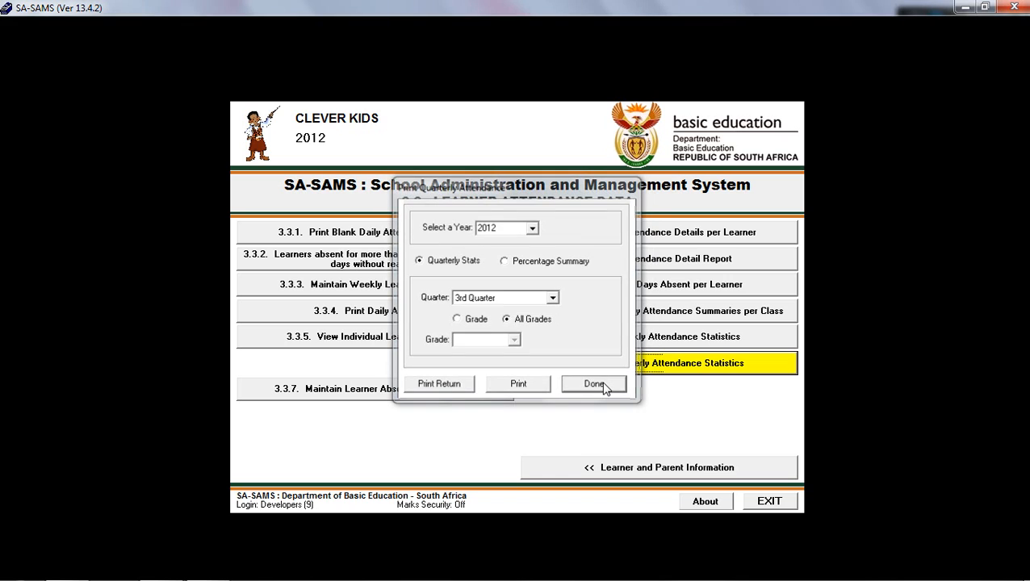
left_click(608, 463)
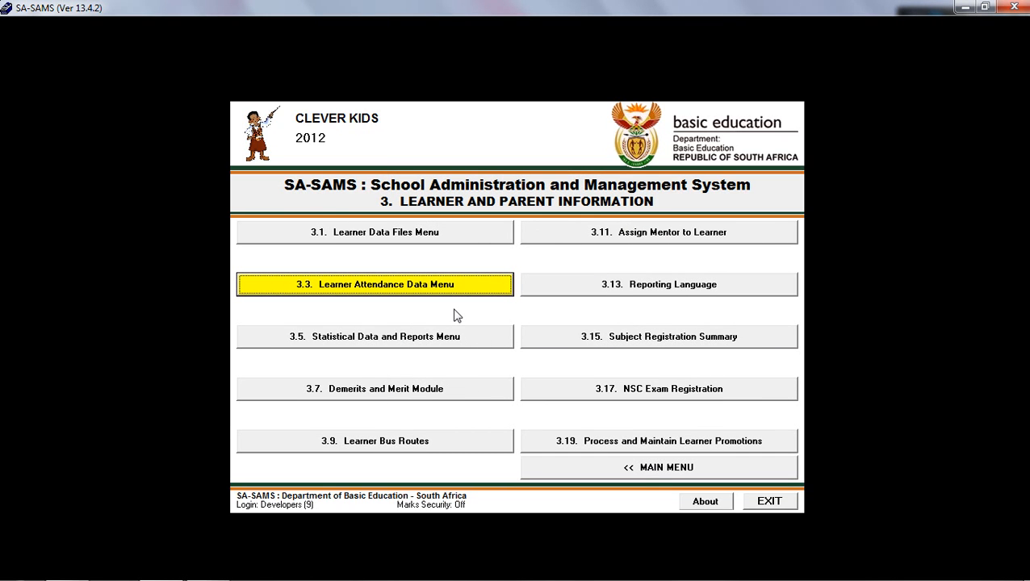